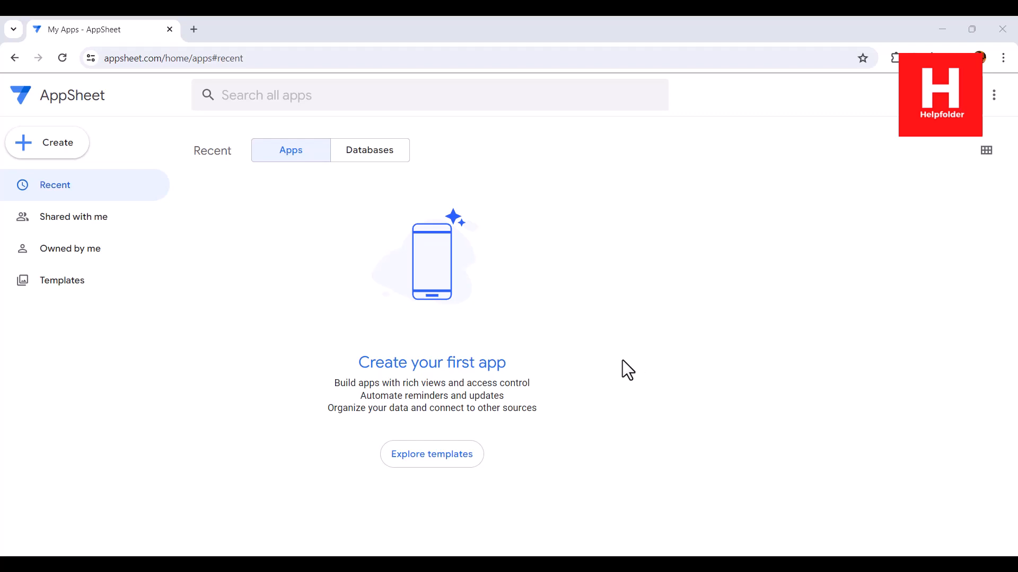
Step: Create a new AppSheet database and name it mydb
left_click(339, 158)
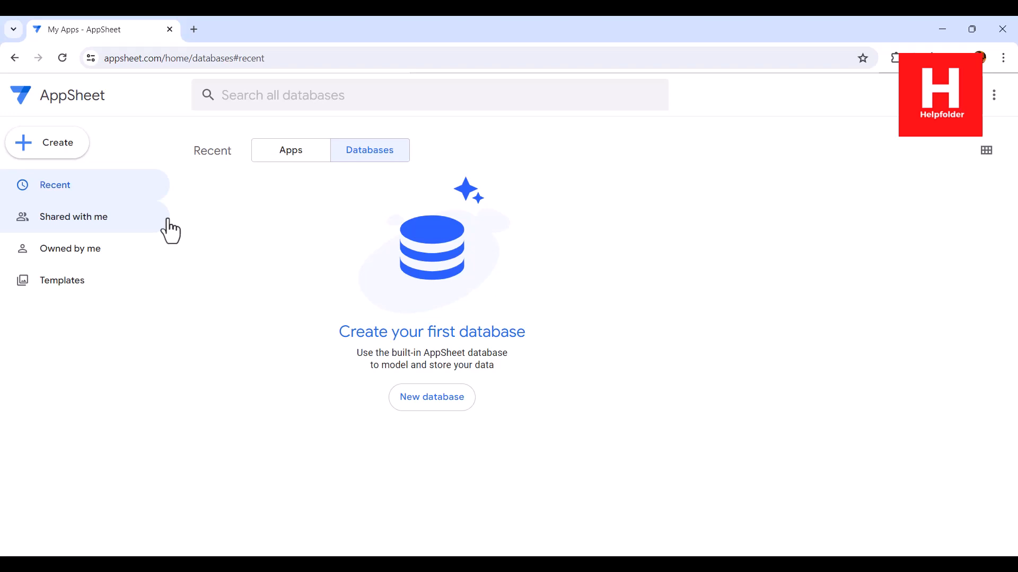
left_click(395, 393)
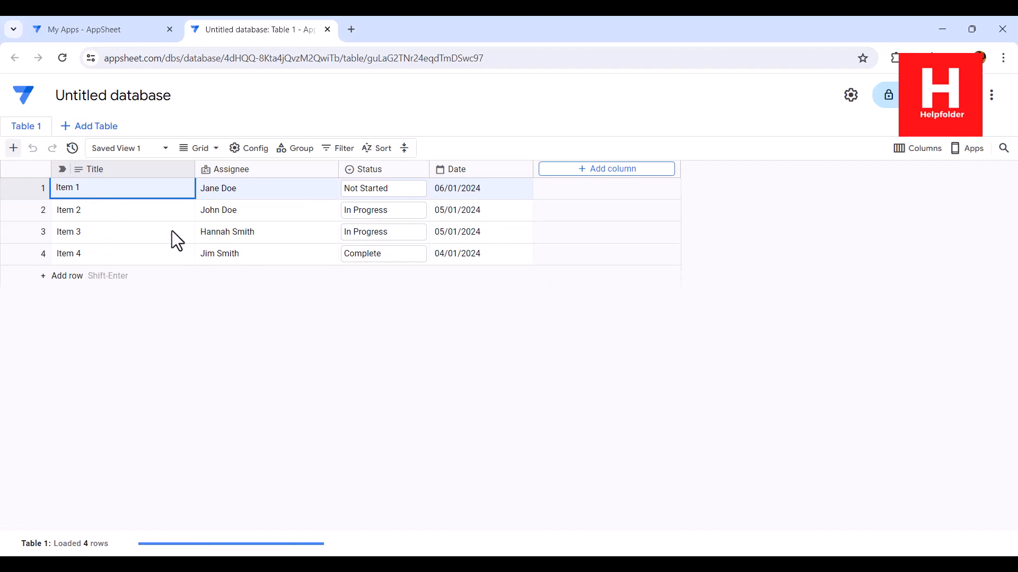
left_click(56, 97)
type("mydb")
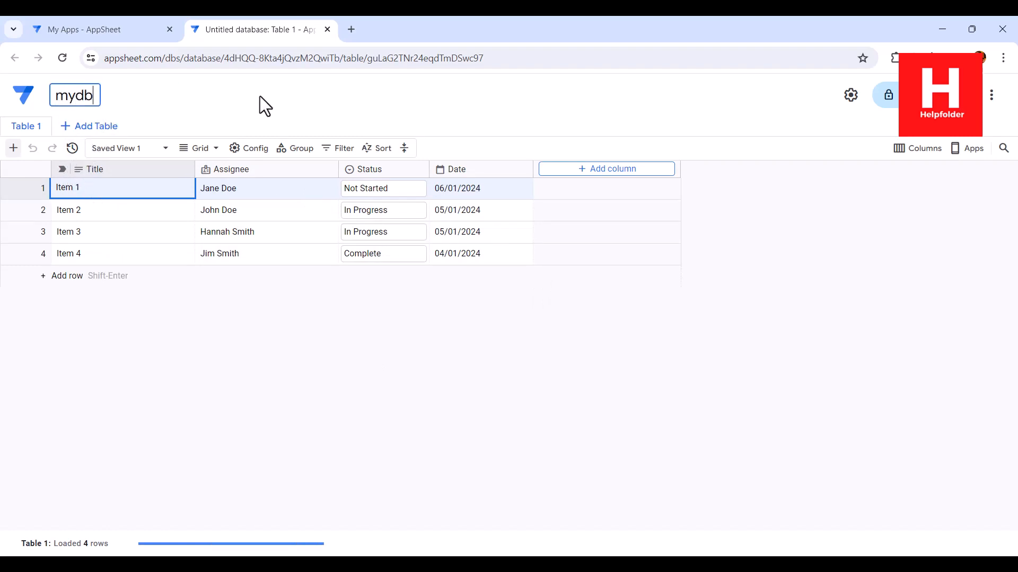
key("Return")
Step: Add a new table to the database and rename it vehicleinspection in its table settings
left_click(90, 127)
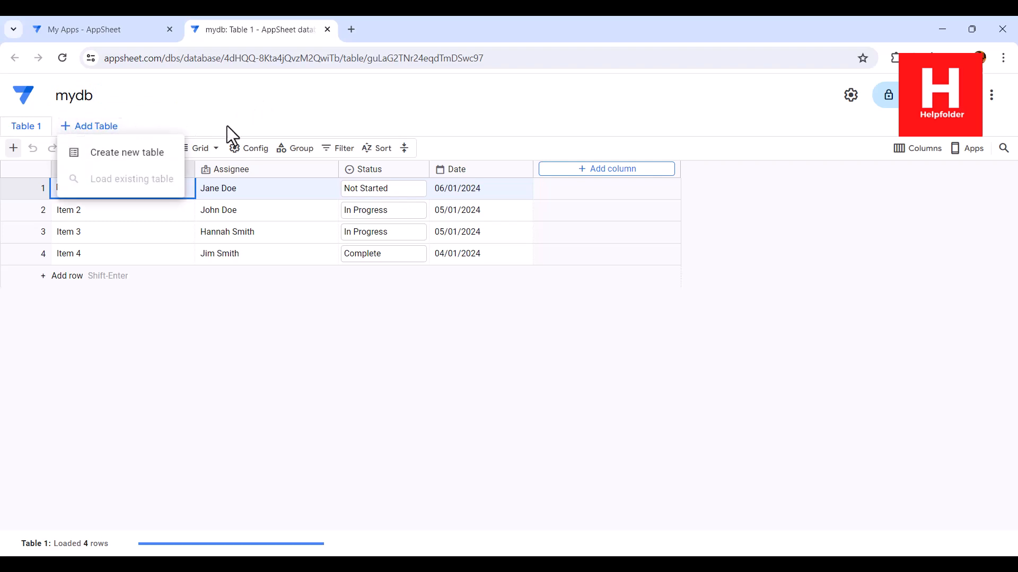
left_click(168, 148)
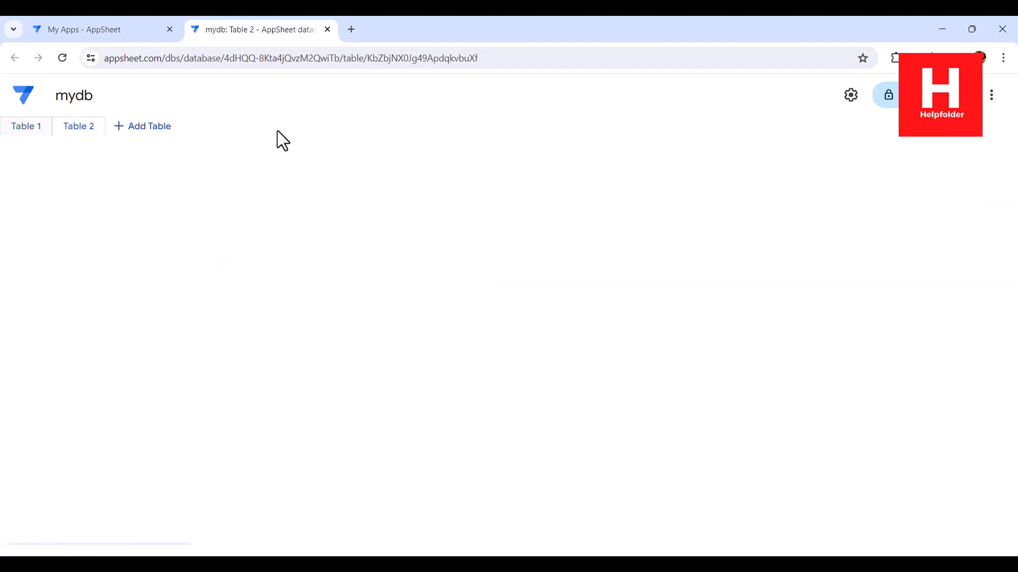
left_click(98, 127)
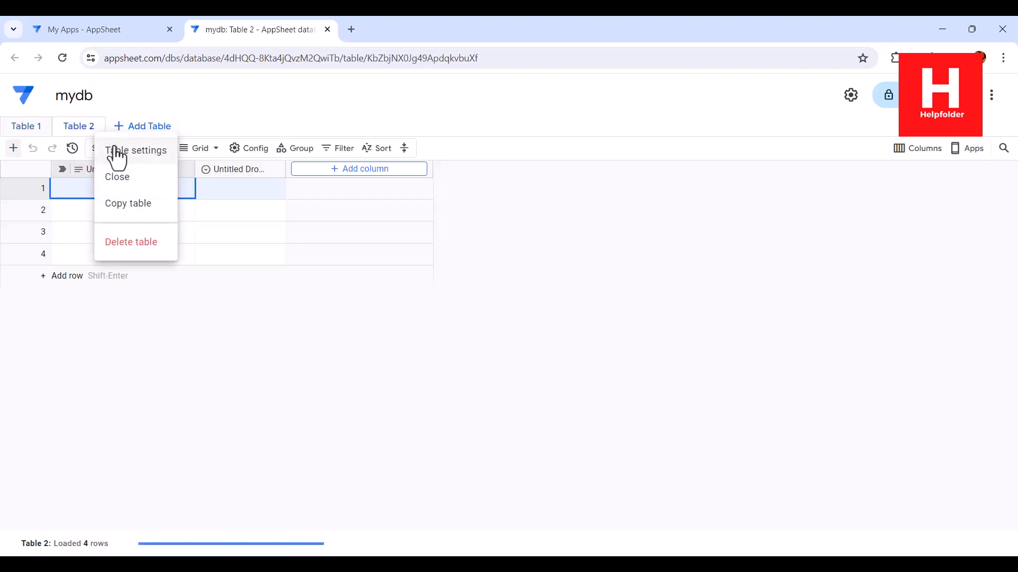
left_click(118, 149)
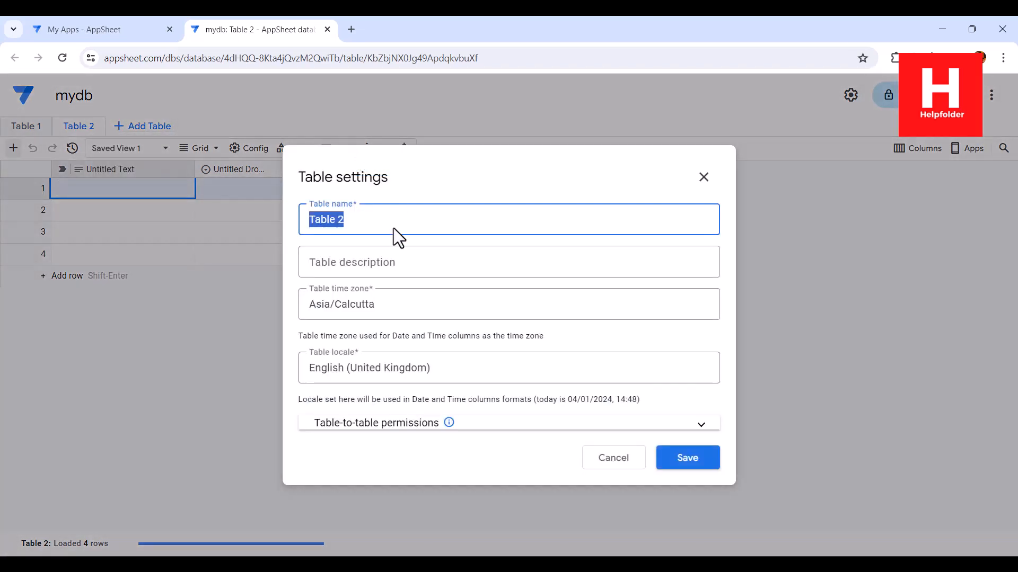
type("vehicleins")
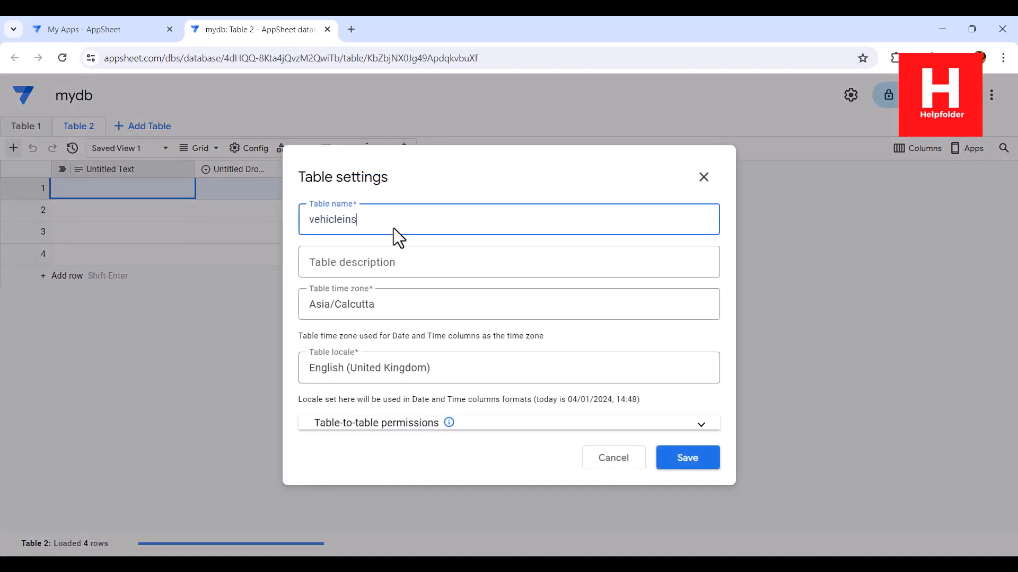
type("pi")
right_click(376, 225)
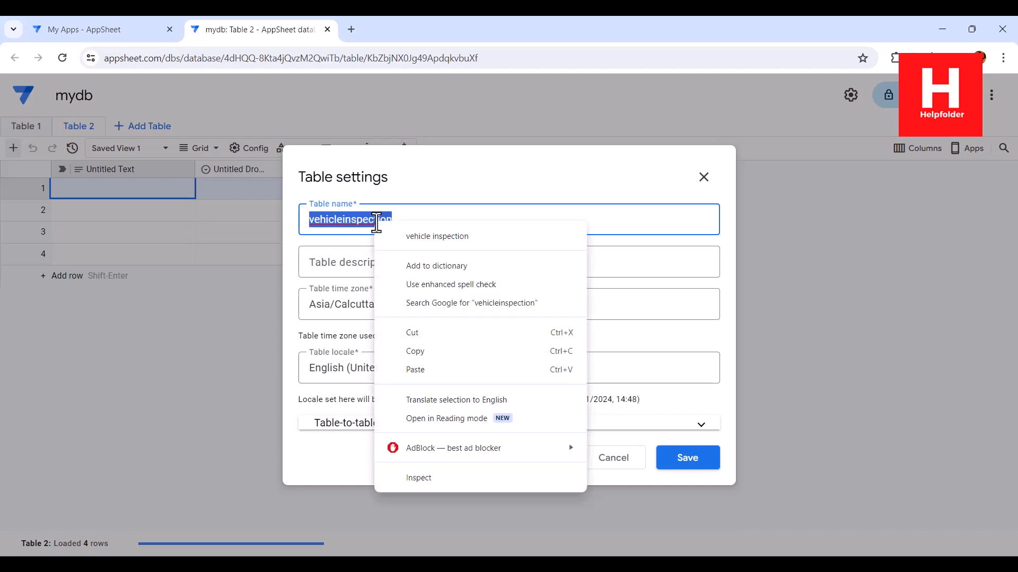
left_click(375, 218)
left_click(681, 464)
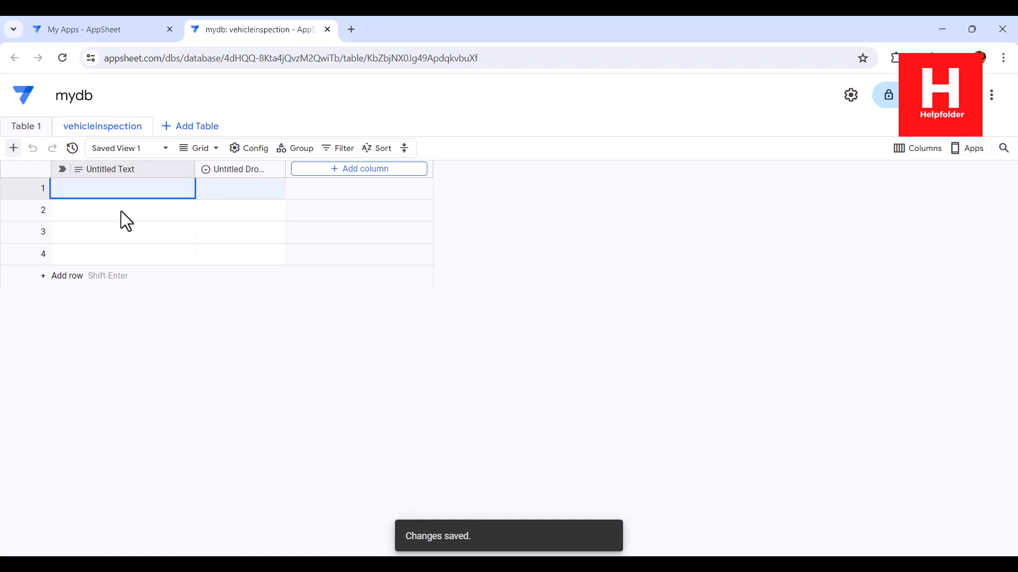
Step: Delete the sample table Table 1 from the database
left_click(43, 129)
left_click(96, 244)
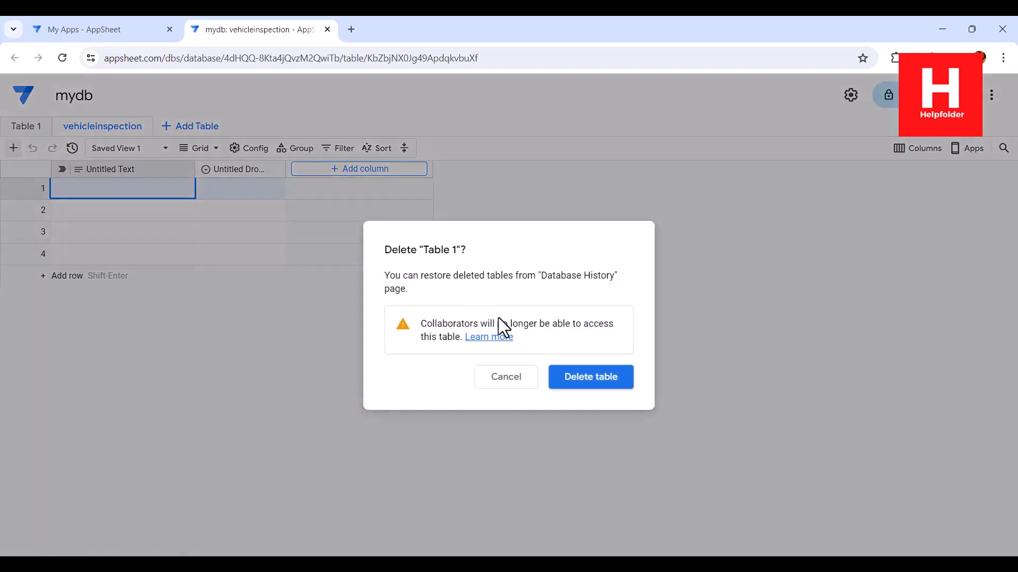
left_click(590, 378)
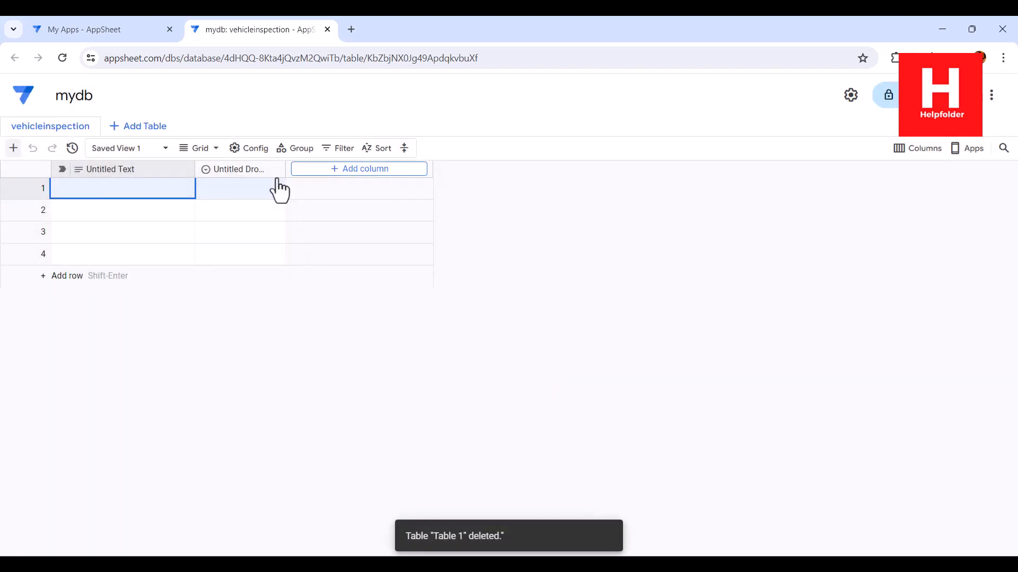
Step: Delete the Untitled Dropdown column from the vehicleinspection table
left_click(275, 169)
left_click(303, 466)
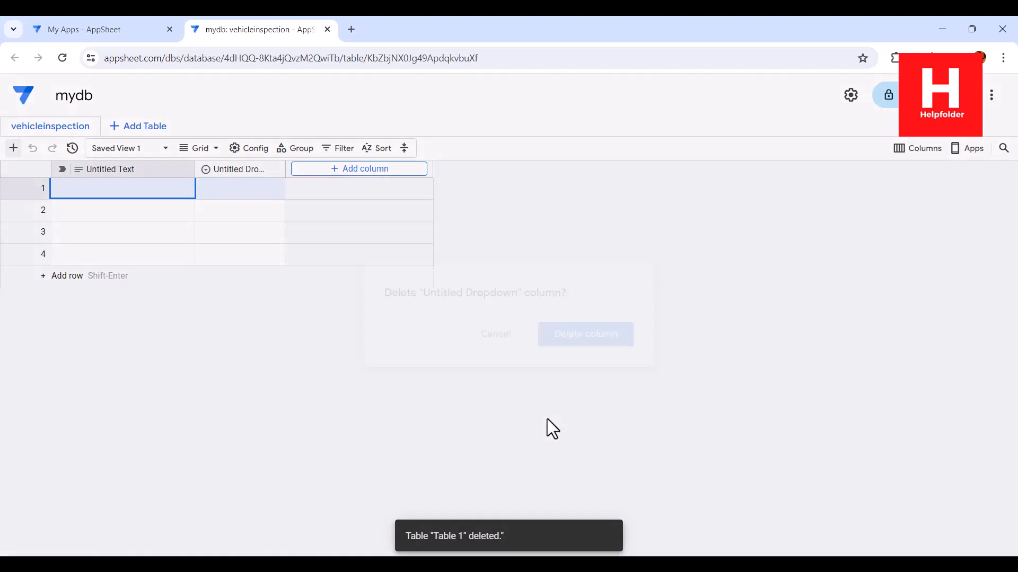
left_click(585, 335)
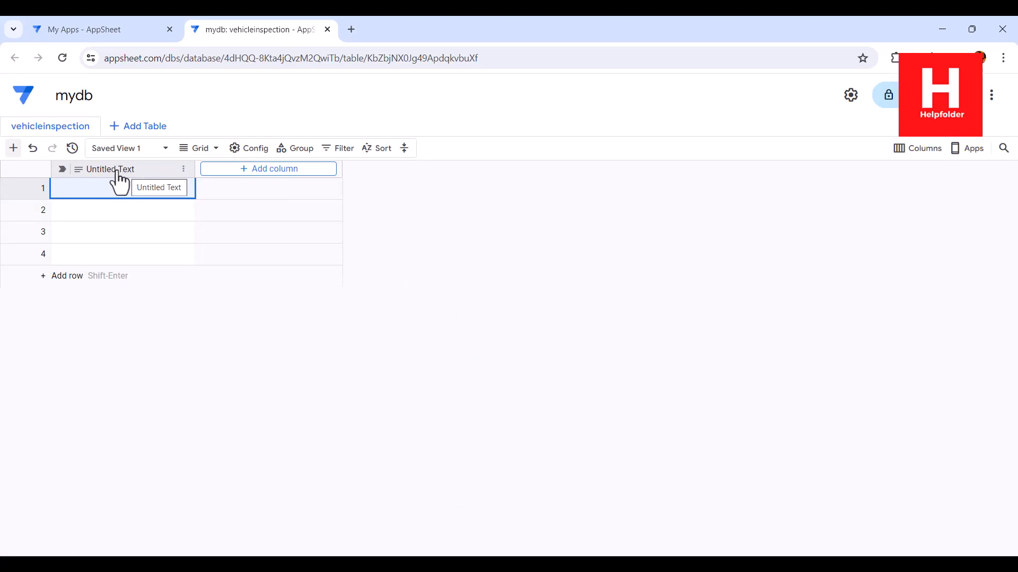
Step: Set up a new column named Driver with the type Enum in the vehicleinspection table
left_click(231, 172)
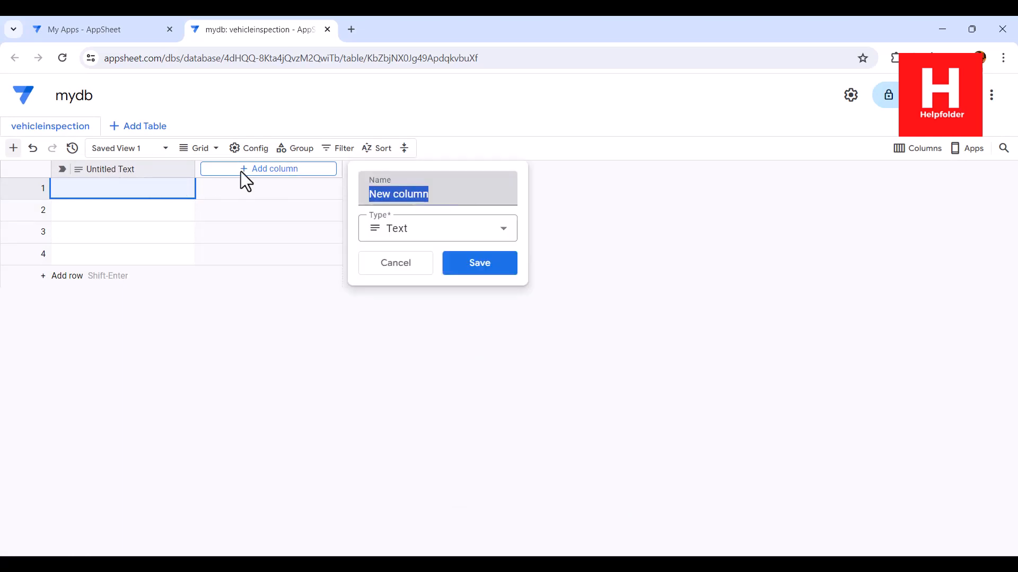
type("Driver")
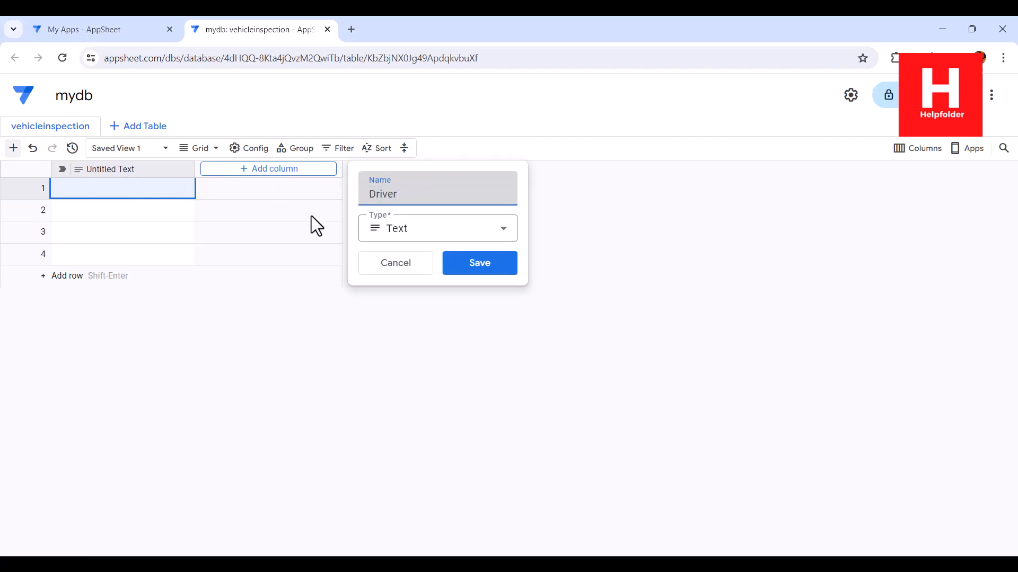
left_click(441, 237)
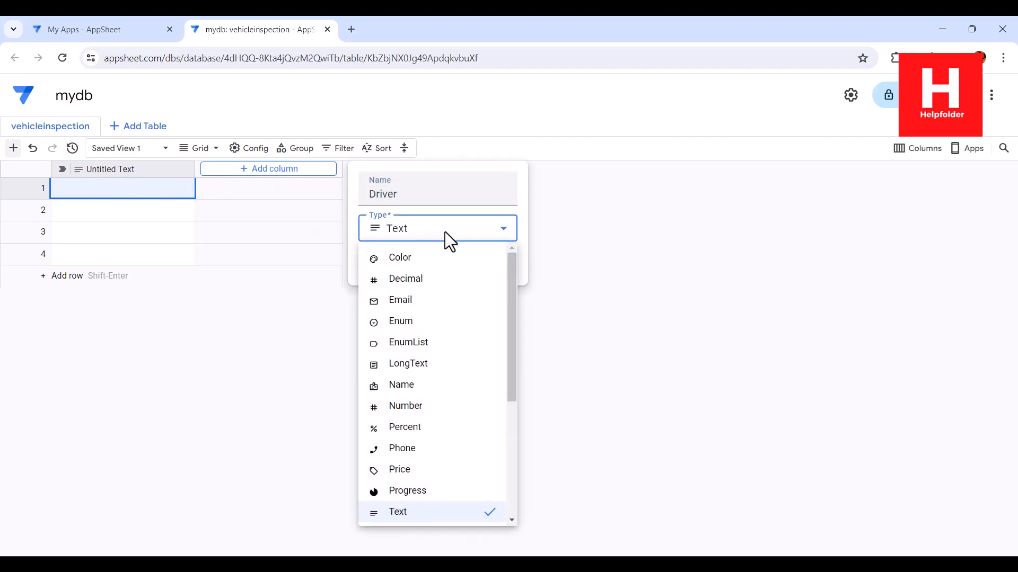
left_click(417, 325)
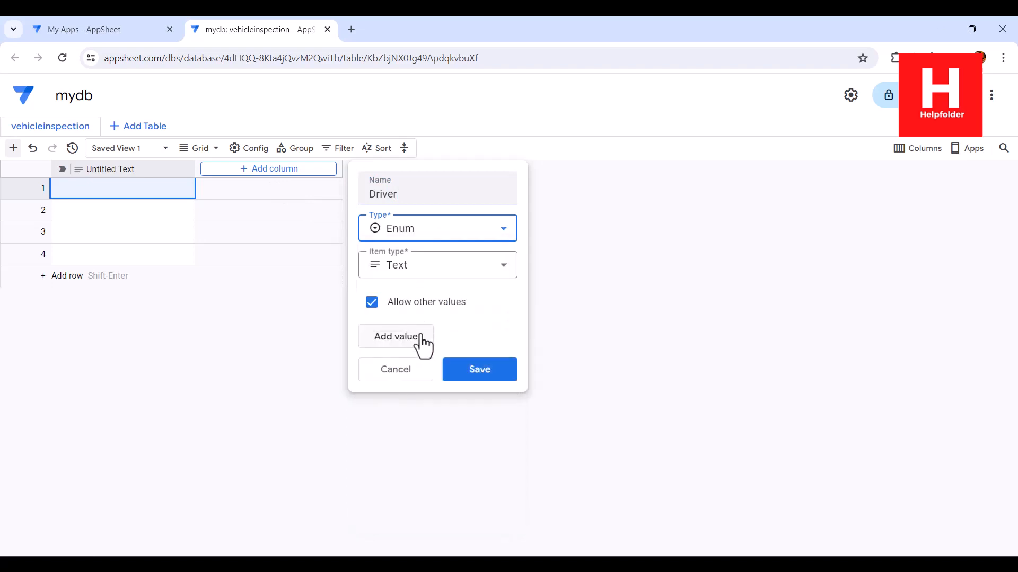
Step: Add three driver names and Other as the Driver column's Enum values and save the column
left_click(413, 340)
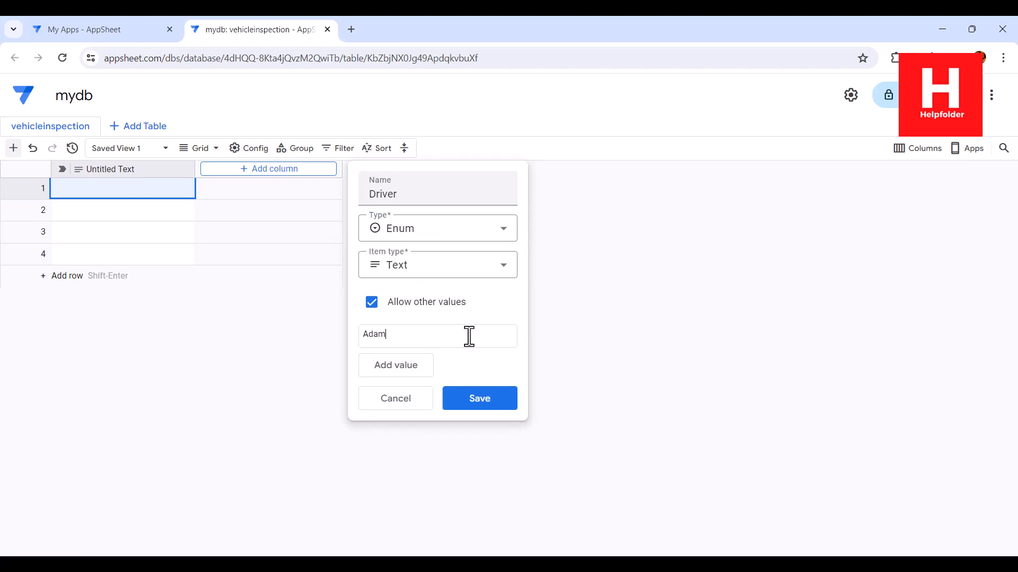
left_click(410, 370)
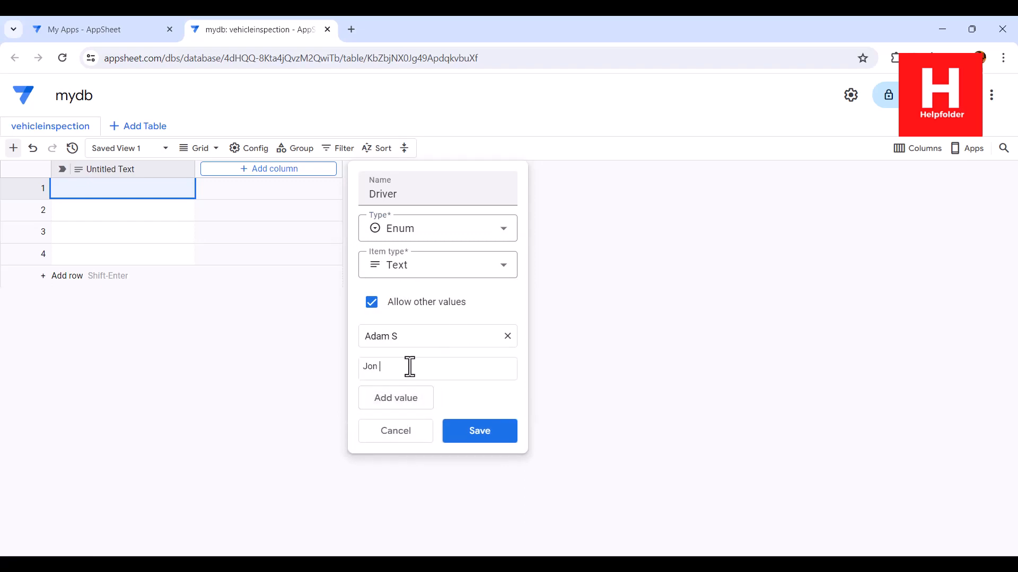
left_click(399, 403)
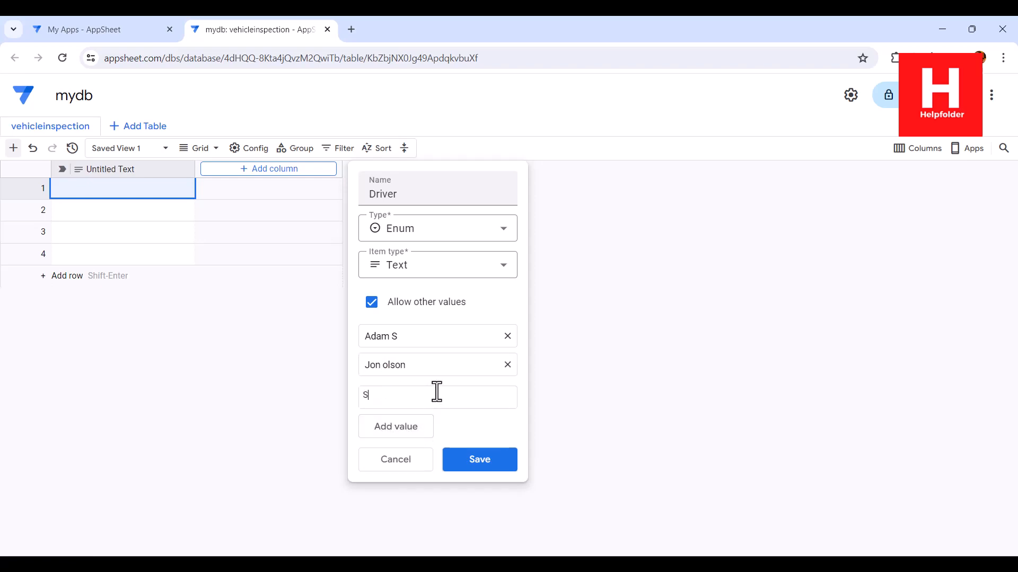
left_click(406, 431)
type("Othe")
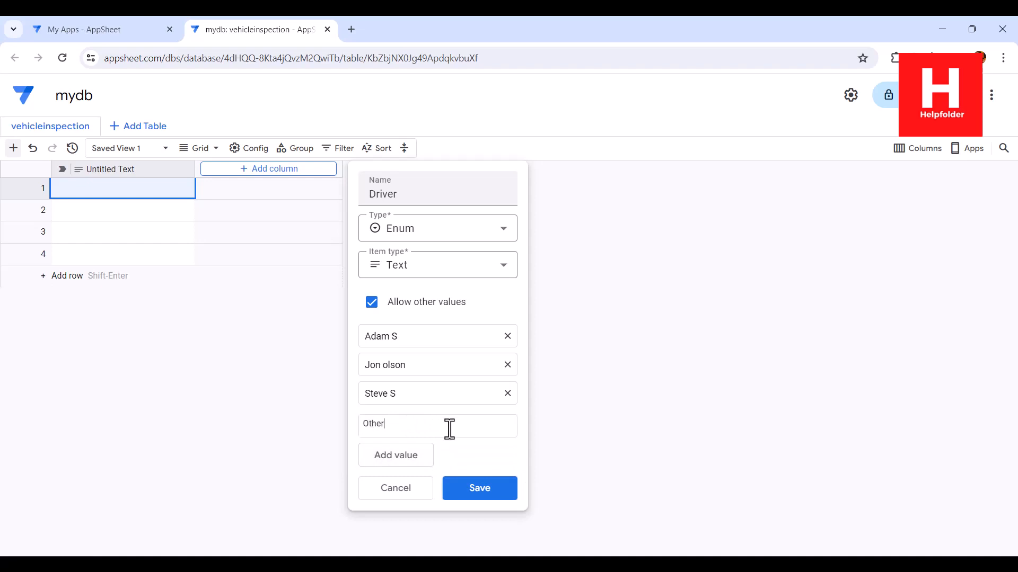
type("r")
left_click(482, 487)
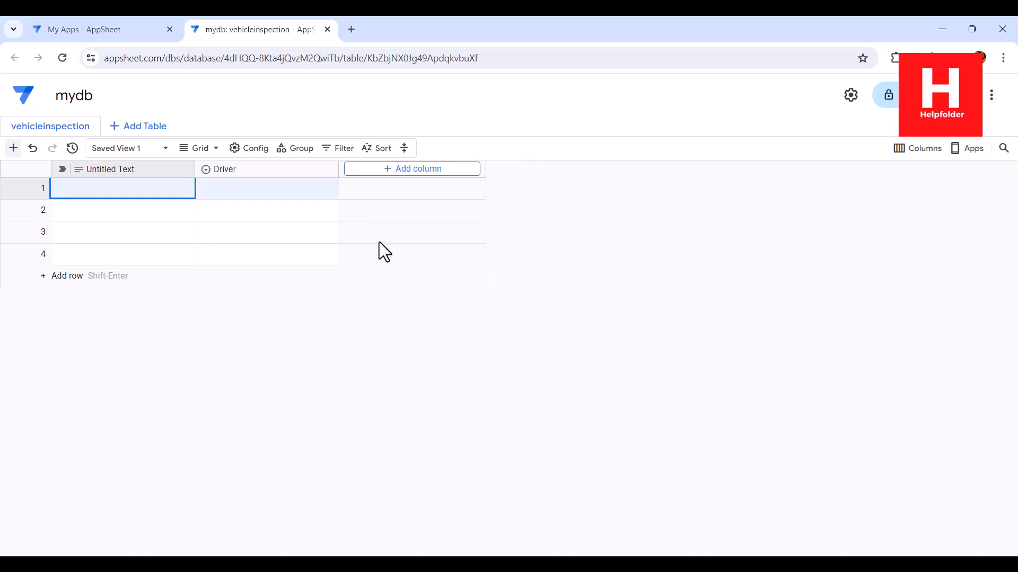
Step: Make Driver the table's label column and delete the Untitled Text column
left_click(327, 174)
left_click(366, 271)
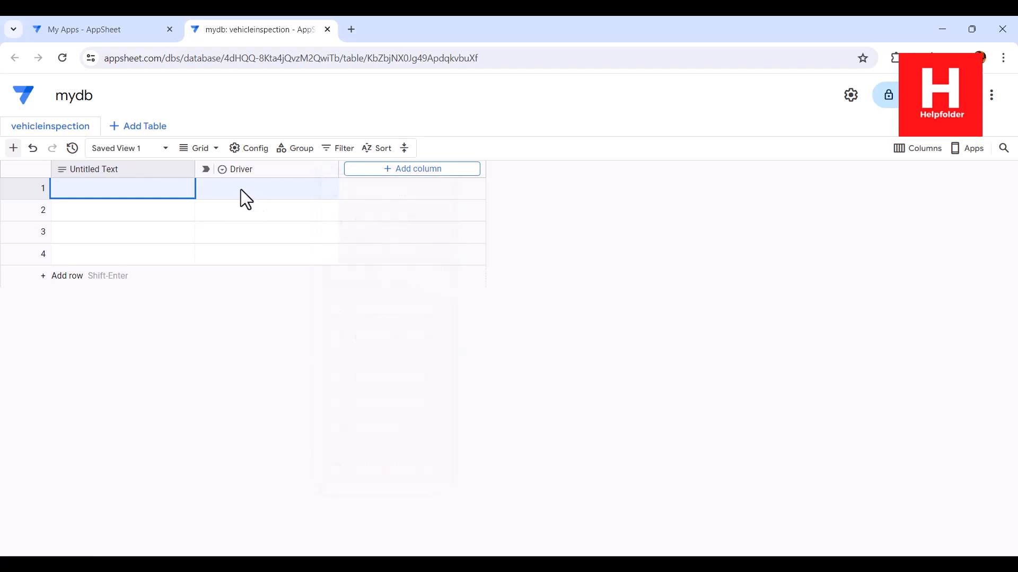
left_click(183, 170)
left_click(257, 470)
left_click(554, 336)
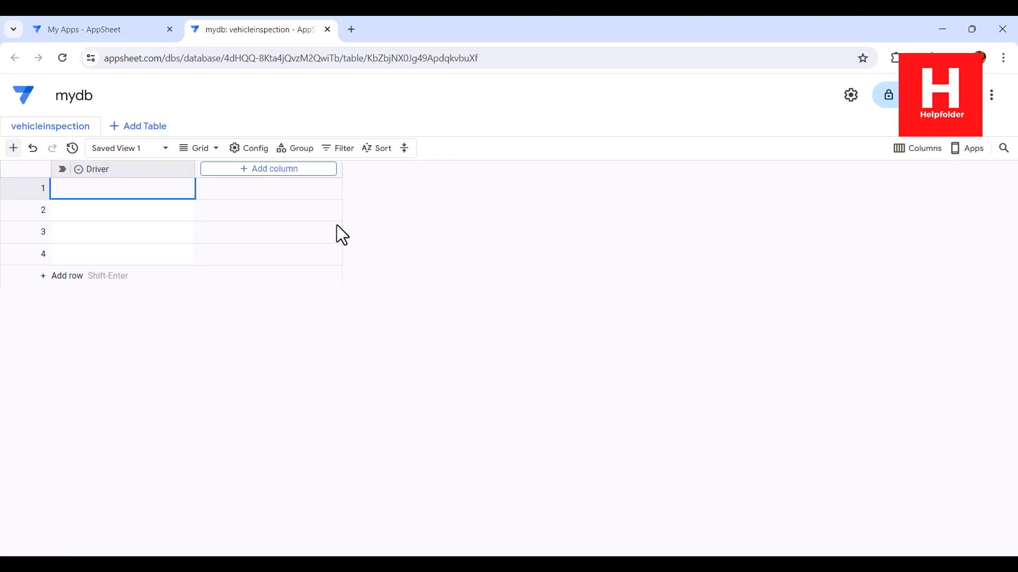
Step: Add a column named Truck Number with the type Number to the vehicleinspection table
left_click(294, 170)
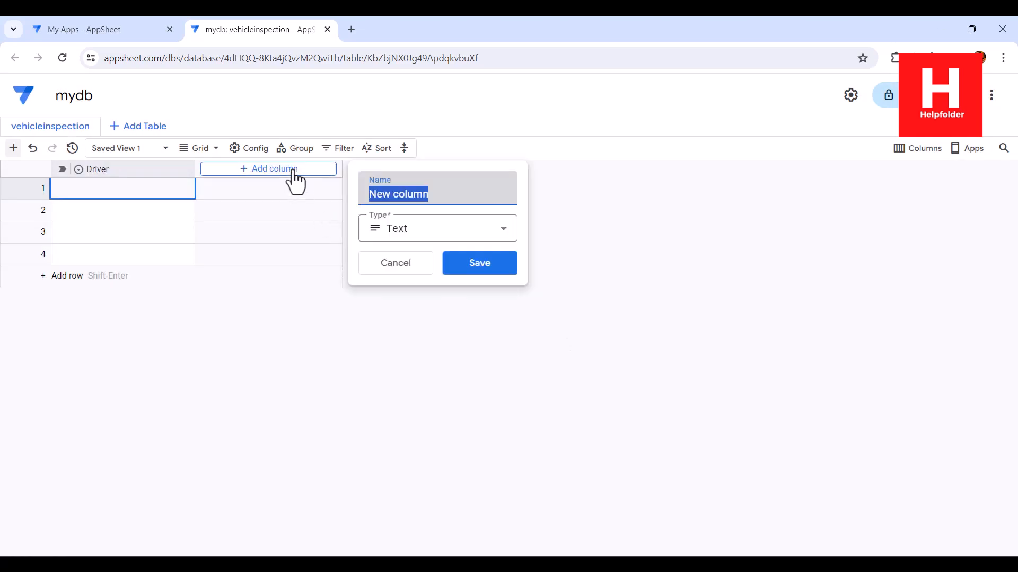
type("Truck Nm")
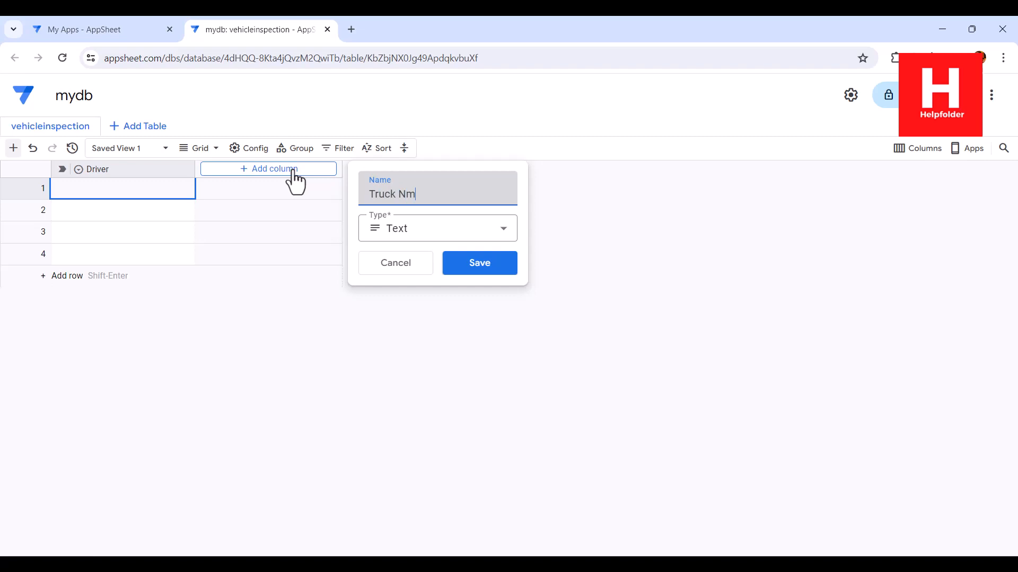
key("BackSpace")
type("umber")
left_click(403, 236)
left_click(404, 405)
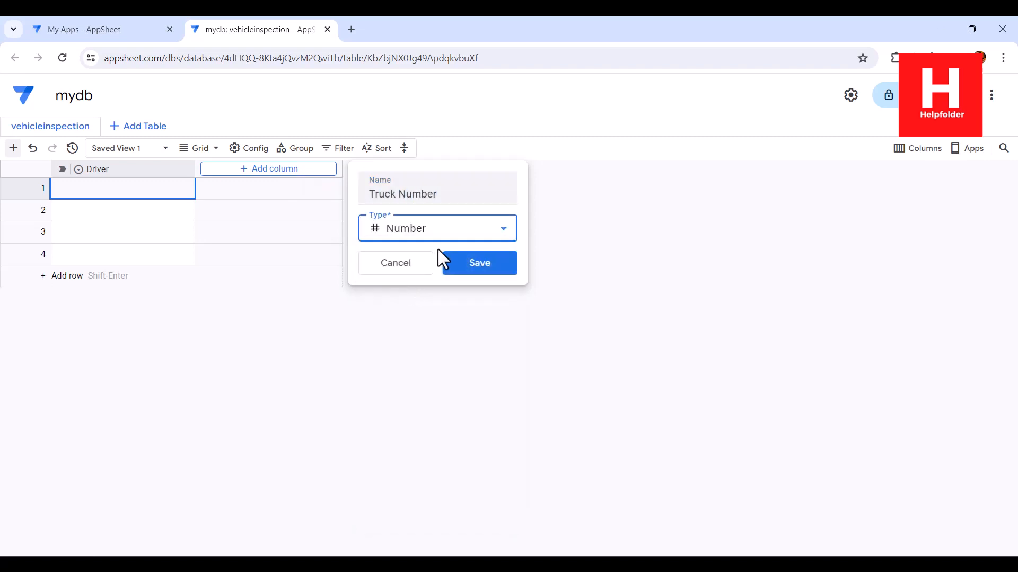
left_click(461, 262)
Step: Add a column named Mileage with the type Number after the Truck Number column
left_click(362, 175)
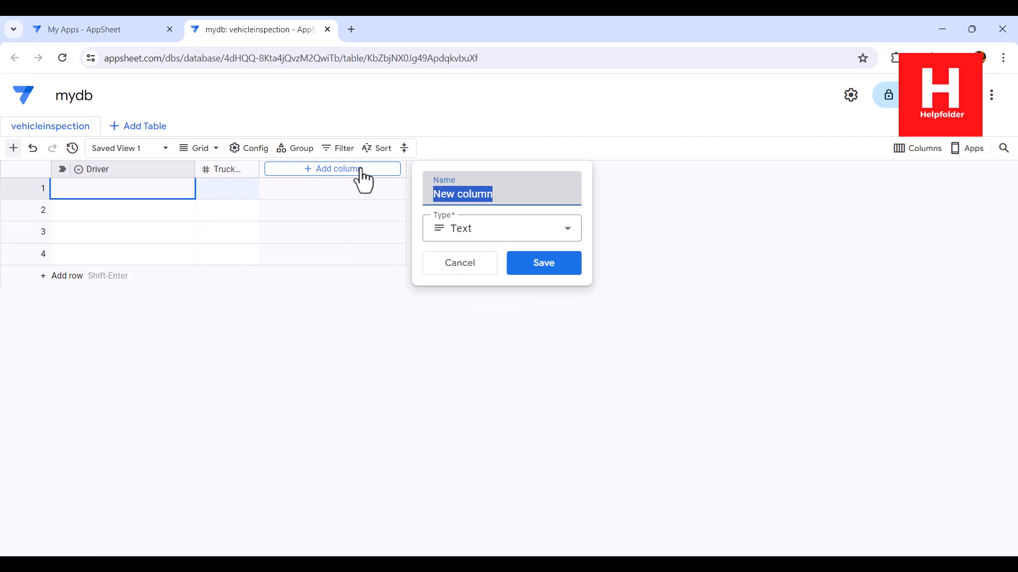
type("Mileage")
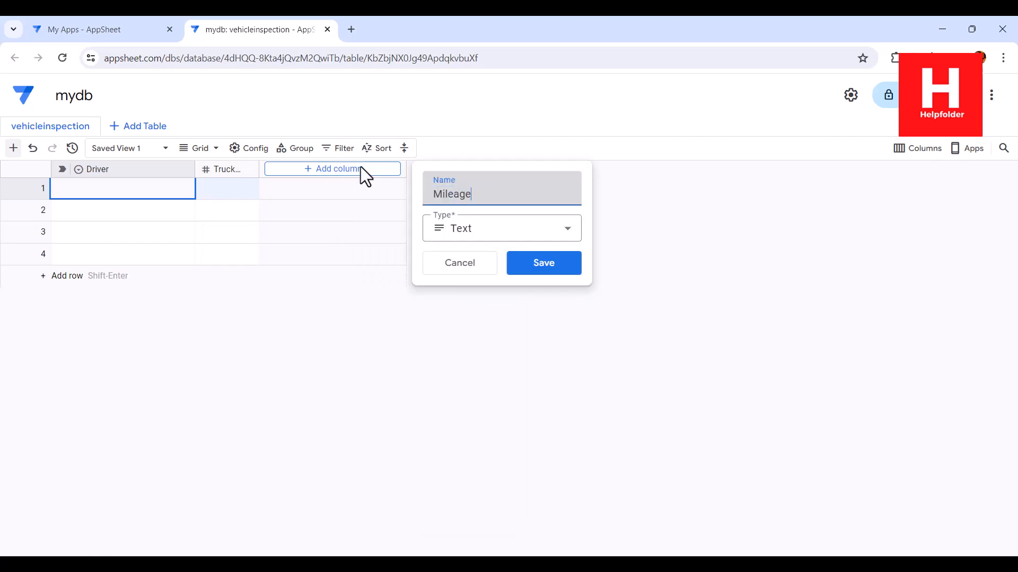
left_click(456, 229)
left_click_drag(573, 323, 585, 450)
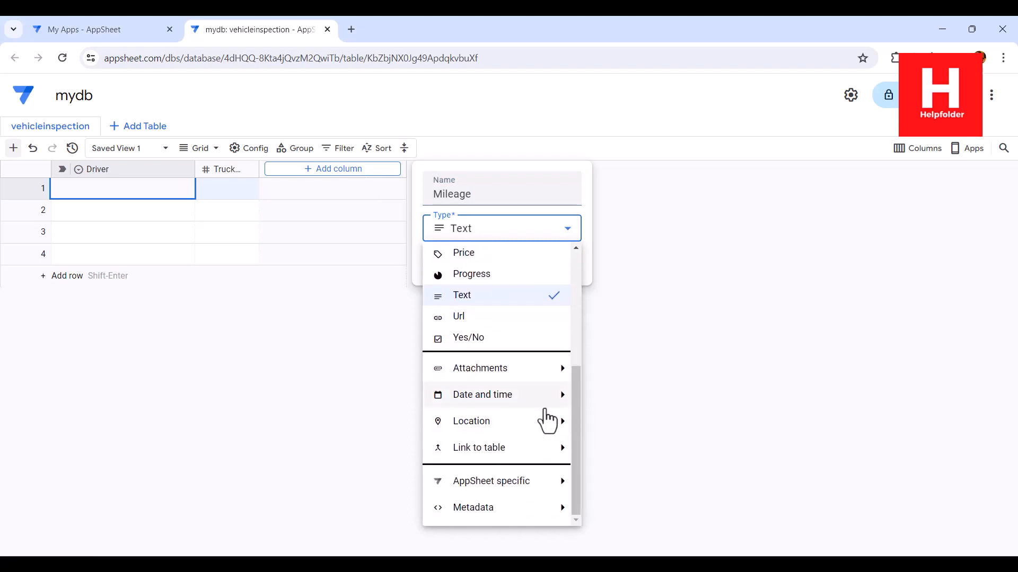
mouse_move(531, 431)
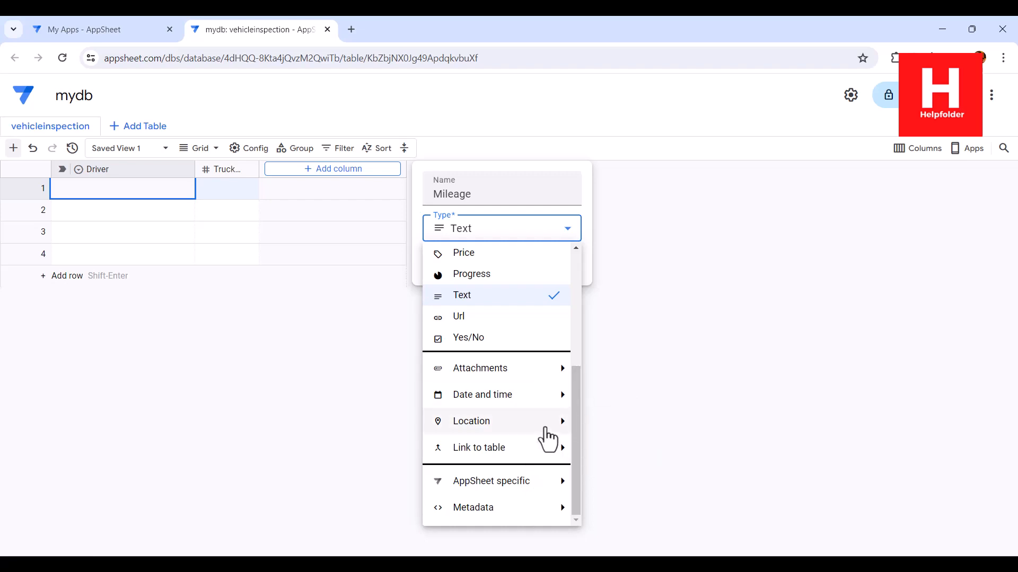
left_click_drag(577, 393, 581, 303)
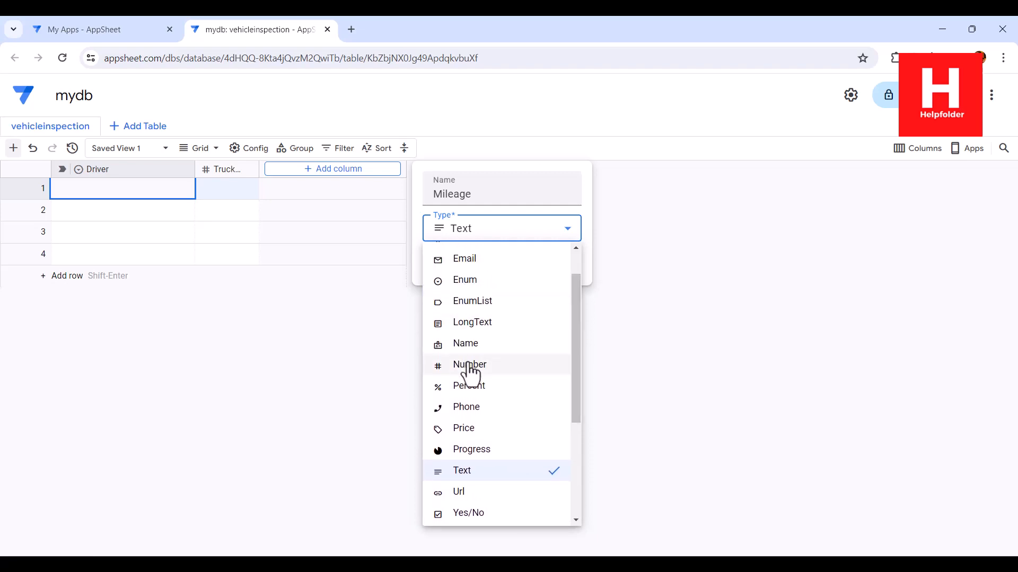
left_click(469, 367)
left_click(525, 269)
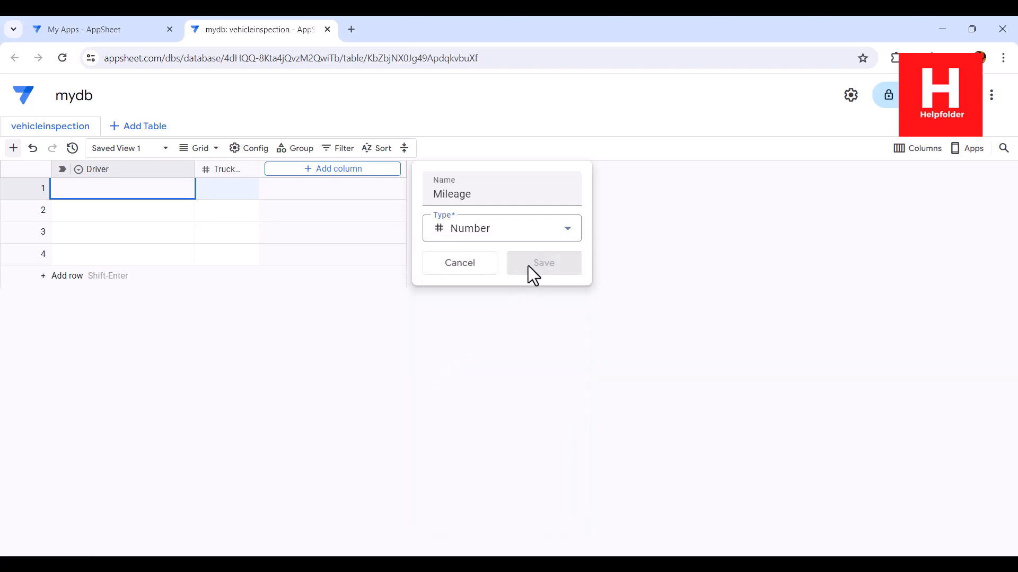
Step: Start a new column named Damage after the Mileage column and set its type to Enum
left_click(422, 171)
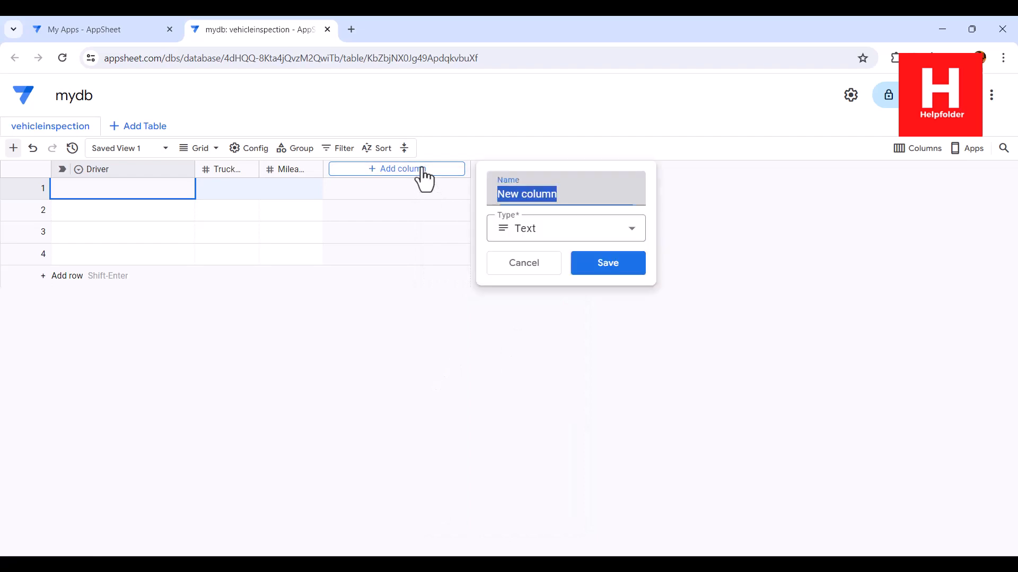
type("Damage")
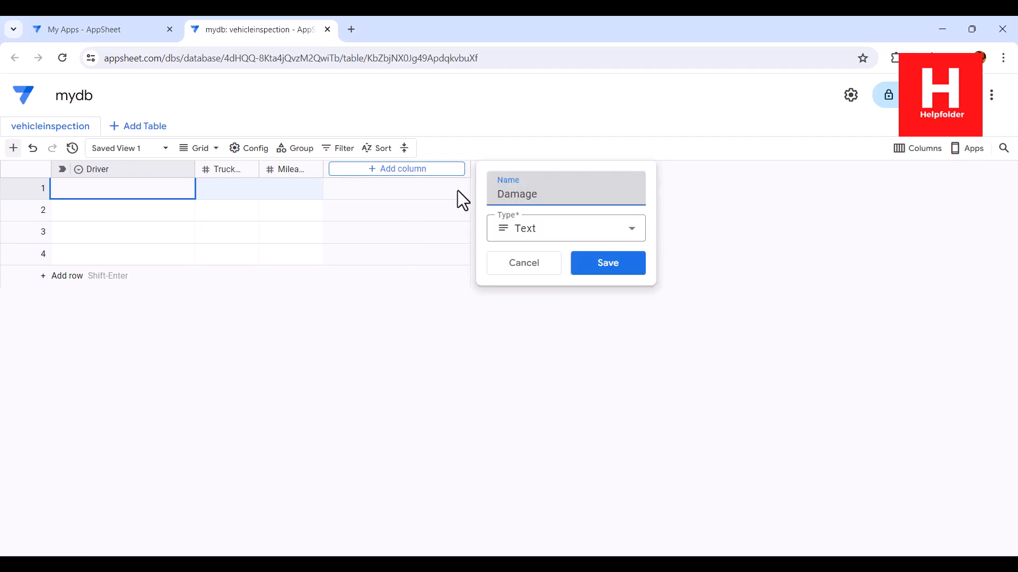
left_click(525, 236)
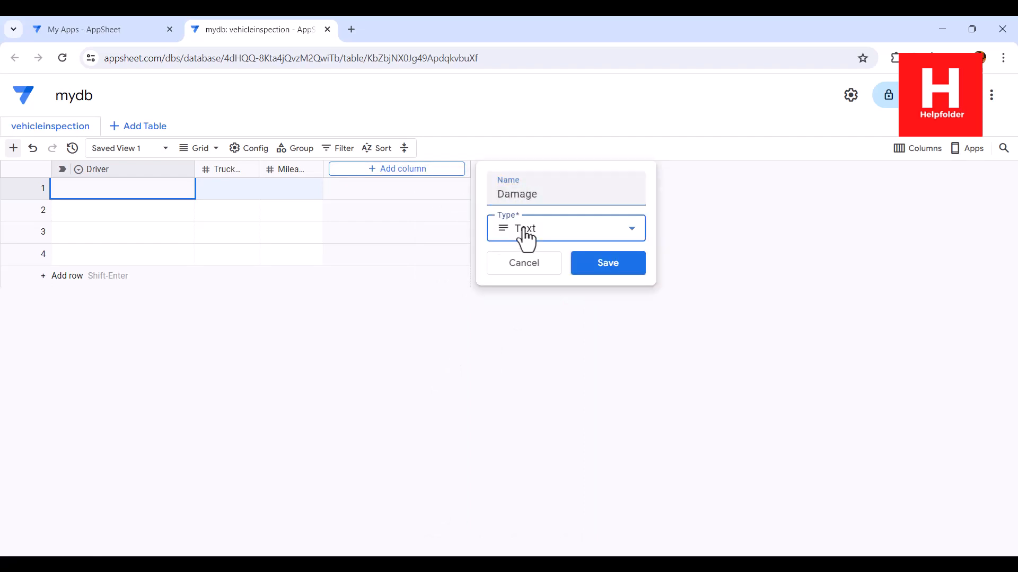
left_click(537, 323)
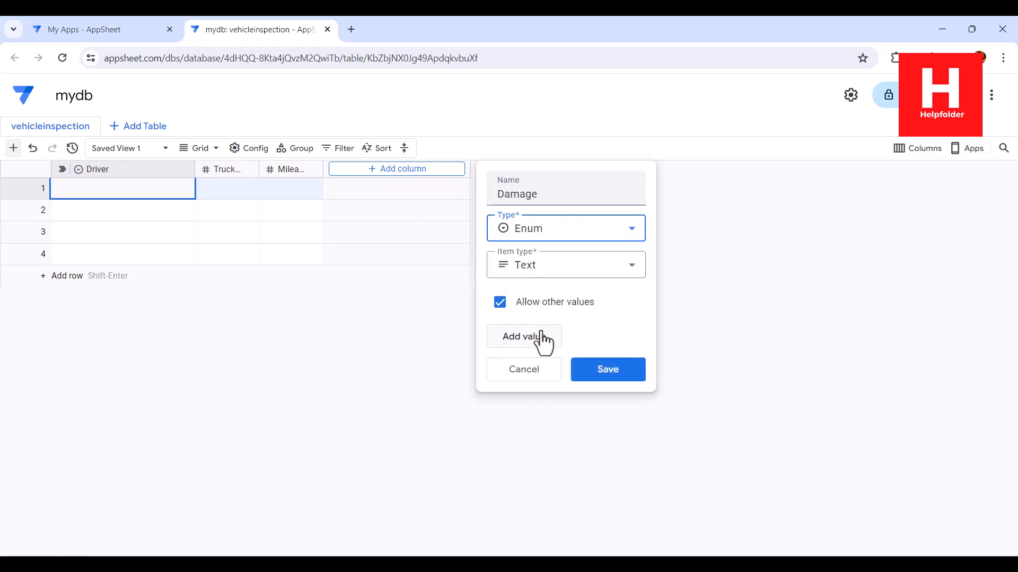
Step: Add Damaged and Not damaged as the Damage column's Enum values and save the column
left_click(538, 335)
type("Da")
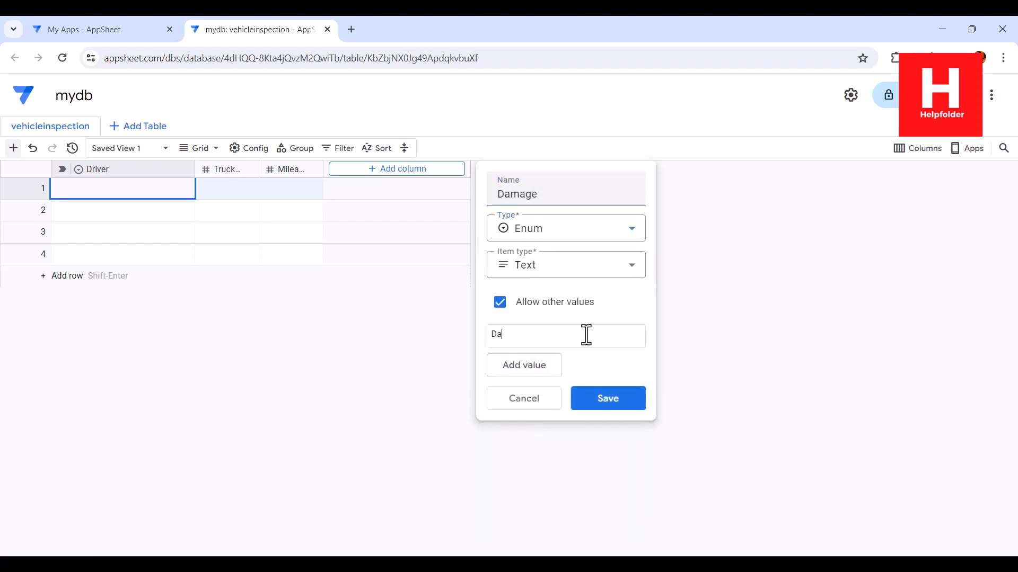
type("man")
type("ed")
left_click(530, 365)
type("Not ")
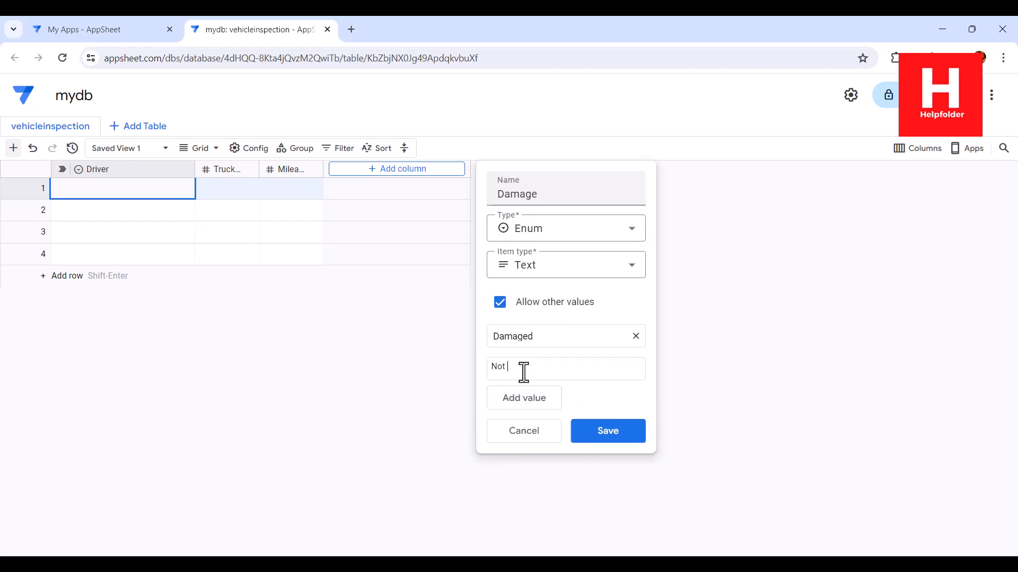
type("damaged")
left_click(603, 396)
left_click(601, 433)
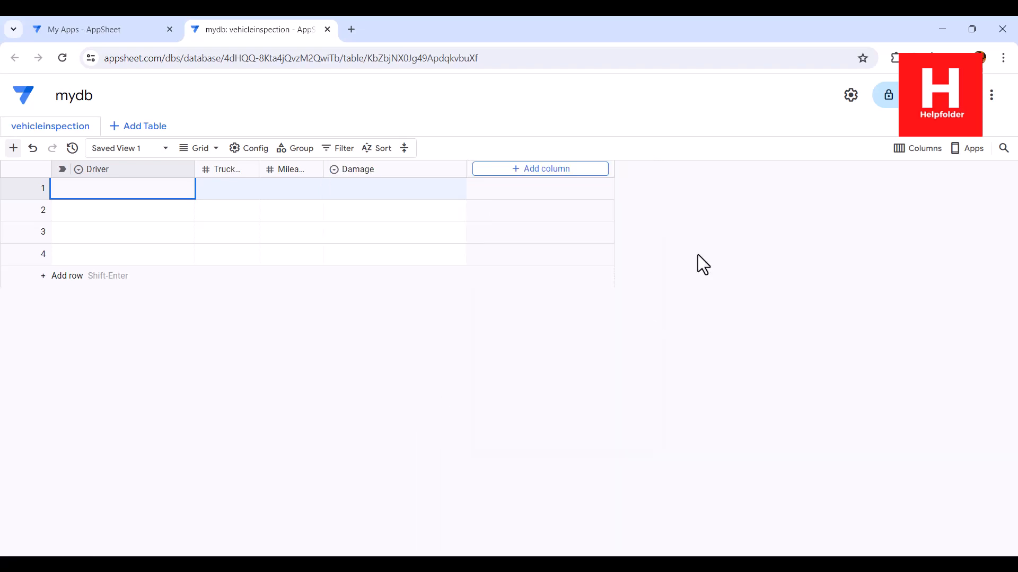
Step: Add a Text column named Custom issues after the Damage column
left_click(564, 169)
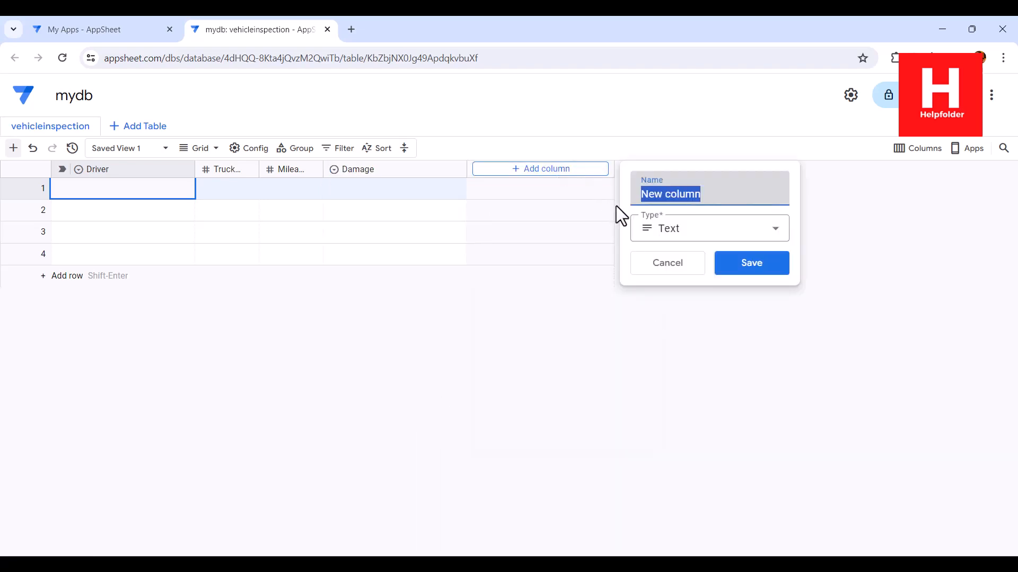
type("Custom")
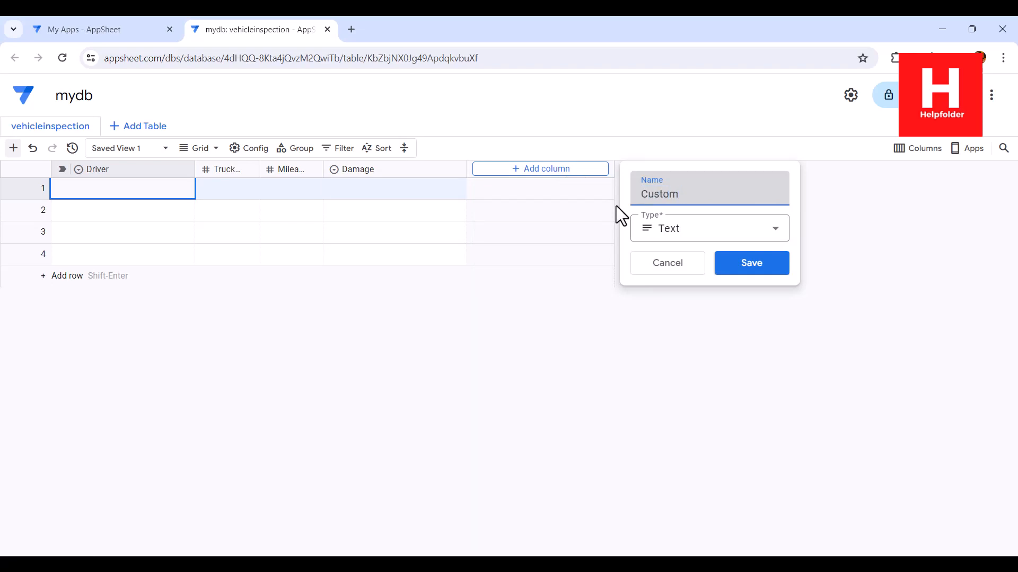
type(" issues")
left_click(771, 272)
Step: Add a Text column named Notes after the Custom issues column
left_click(640, 170)
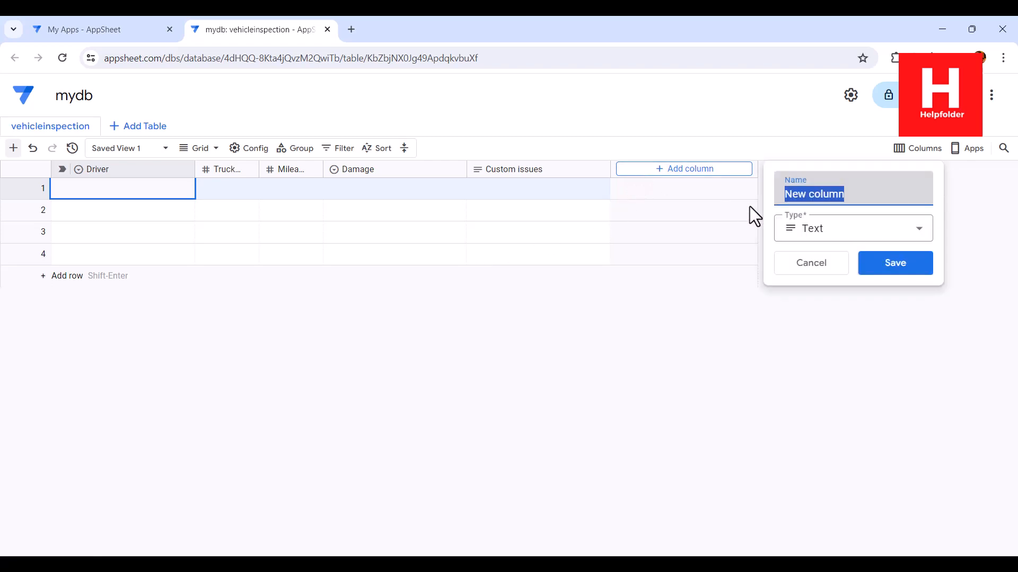
type("Notes")
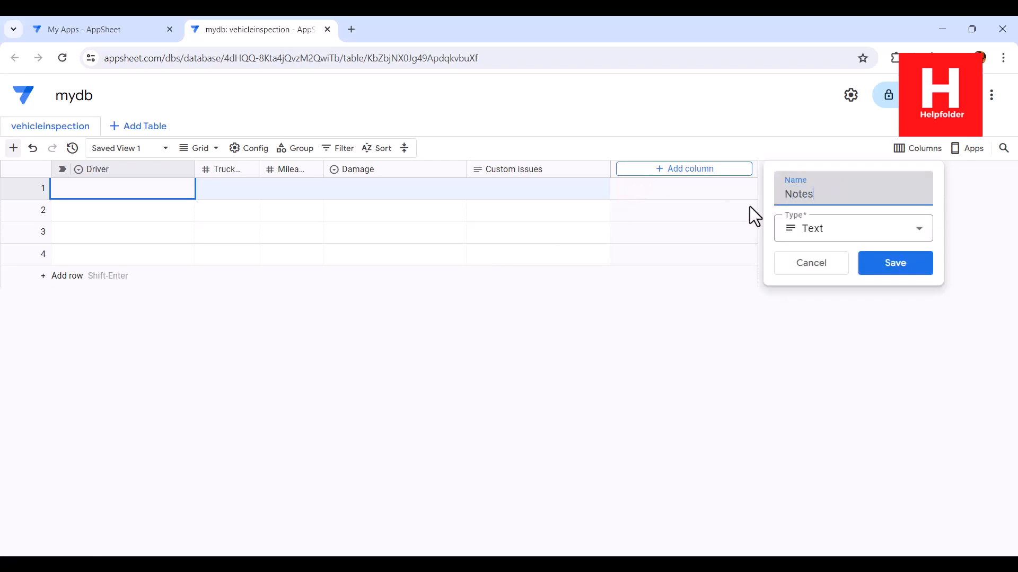
left_click(894, 257)
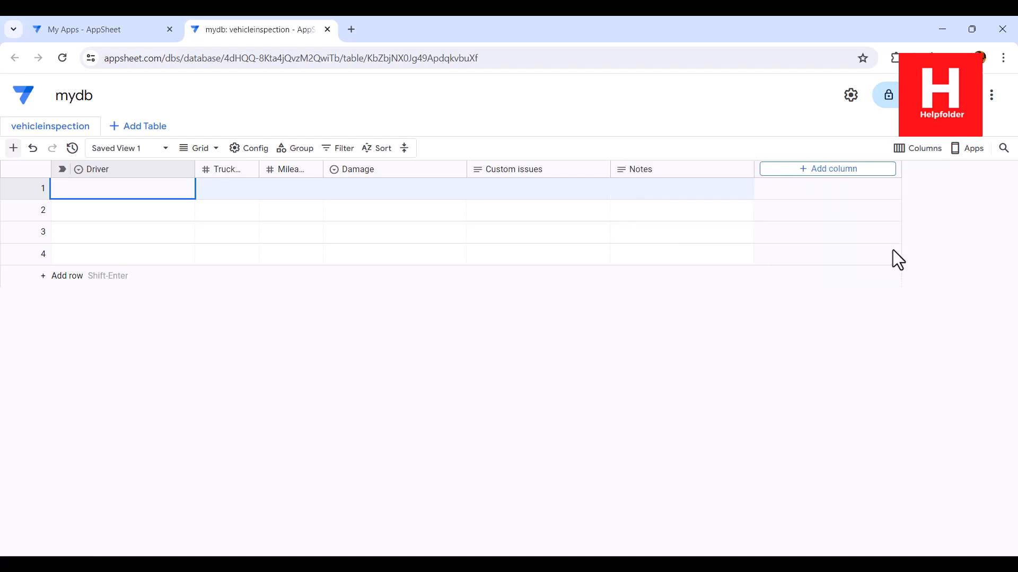
Step: Start a new app from existing data, named Vehicle Inspection, with the category Inspections & Surveys
left_click(119, 29)
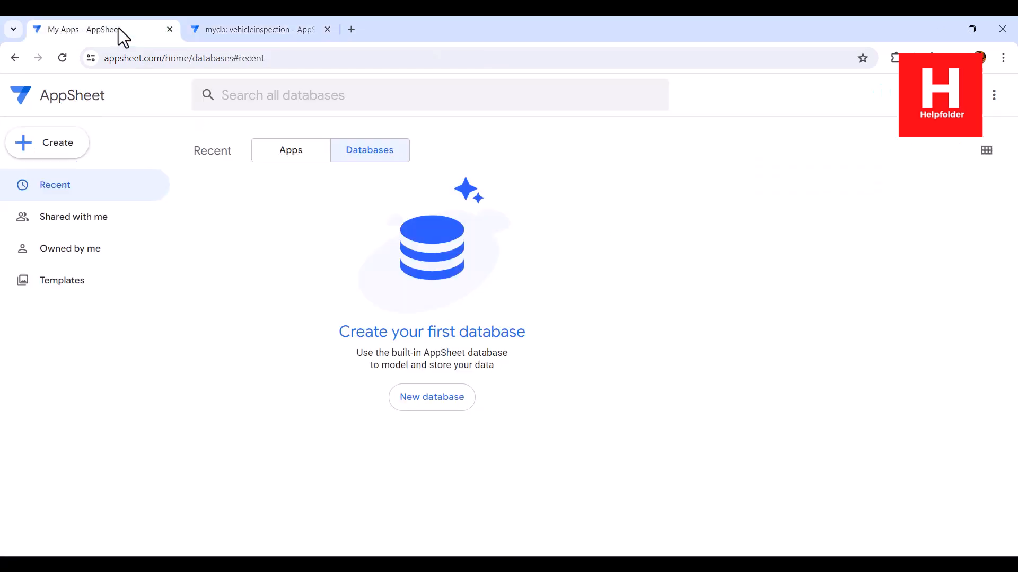
left_click(73, 154)
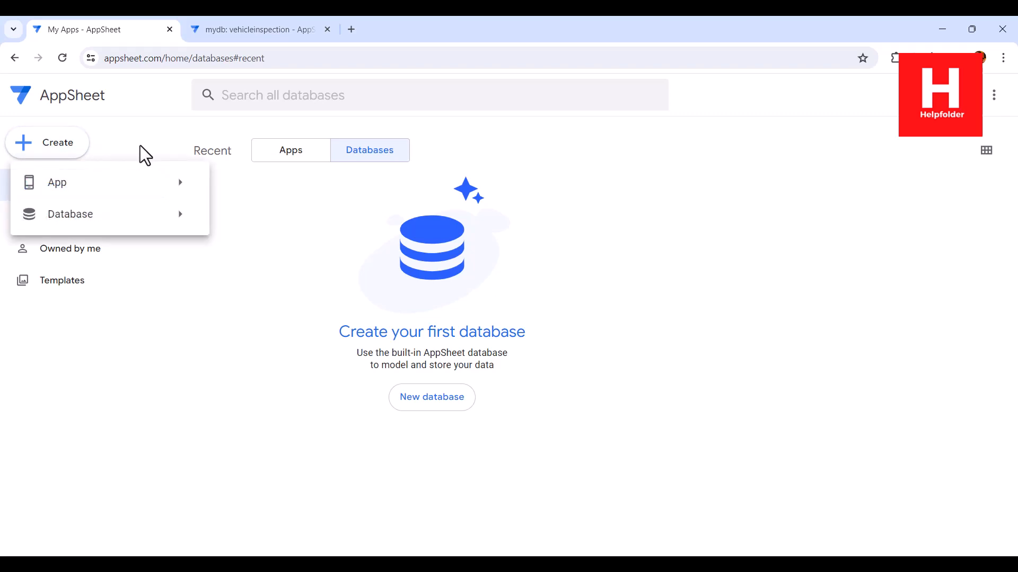
mouse_move(105, 197)
left_click(249, 181)
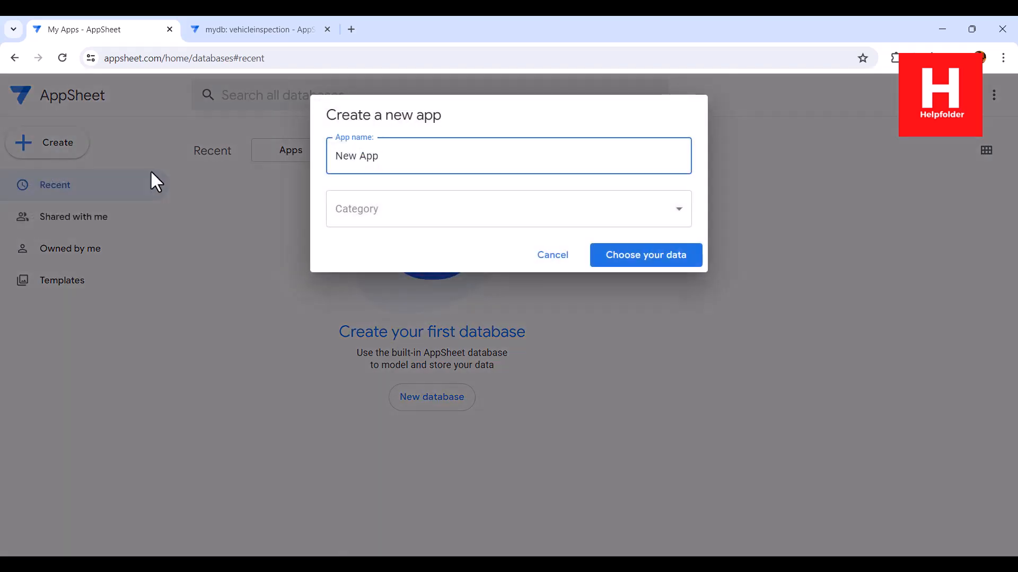
key("BackSpace")
key("BackSpace")
key("BackSpace")
key("BackSpace")
key("BackSpace")
key("BackSpace")
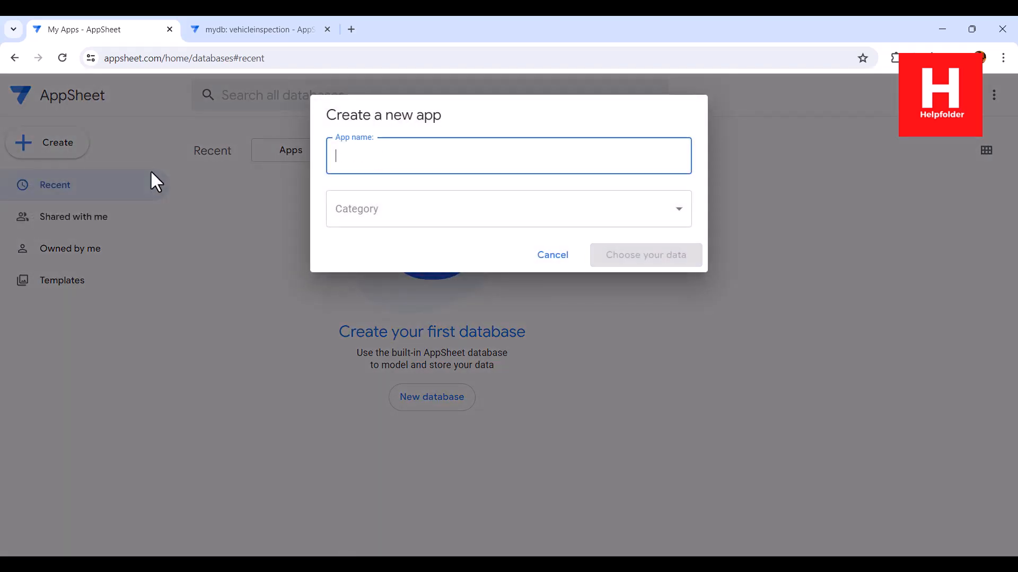
type("Vehicle In")
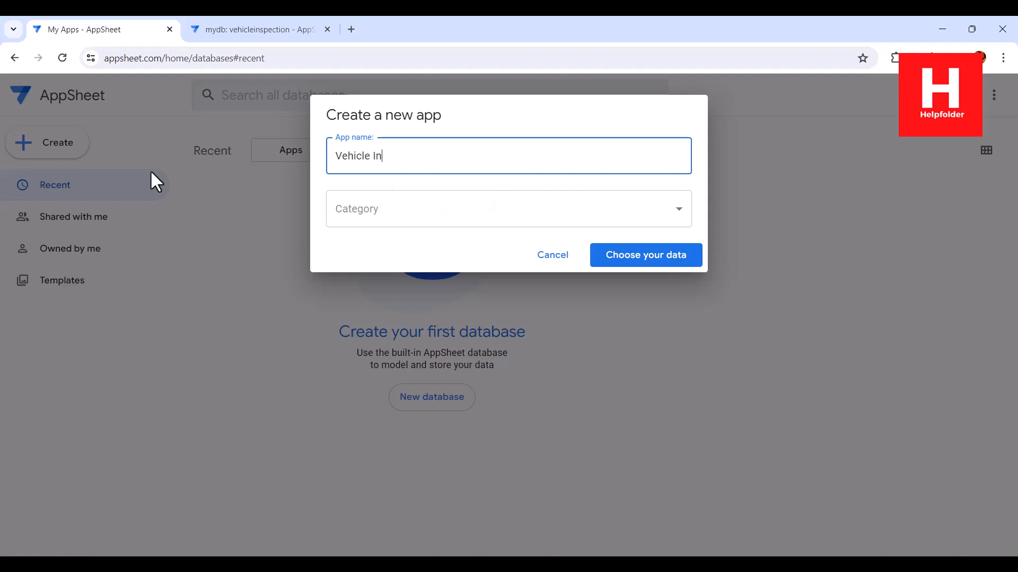
type("specction")
key("BackSpace")
key("BackSpace")
key("BackSpace")
type("tio")
left_click(339, 212)
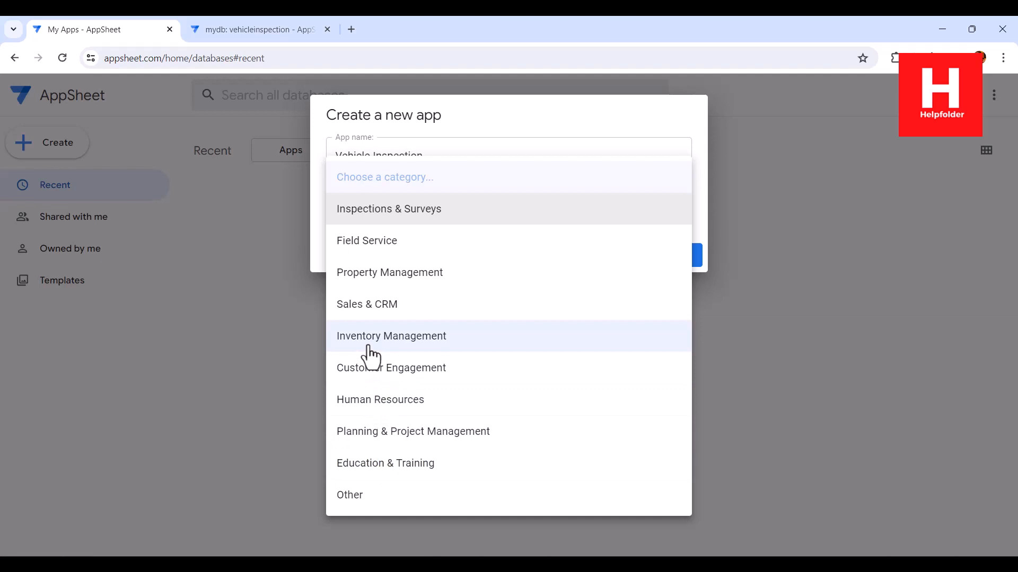
left_click(377, 212)
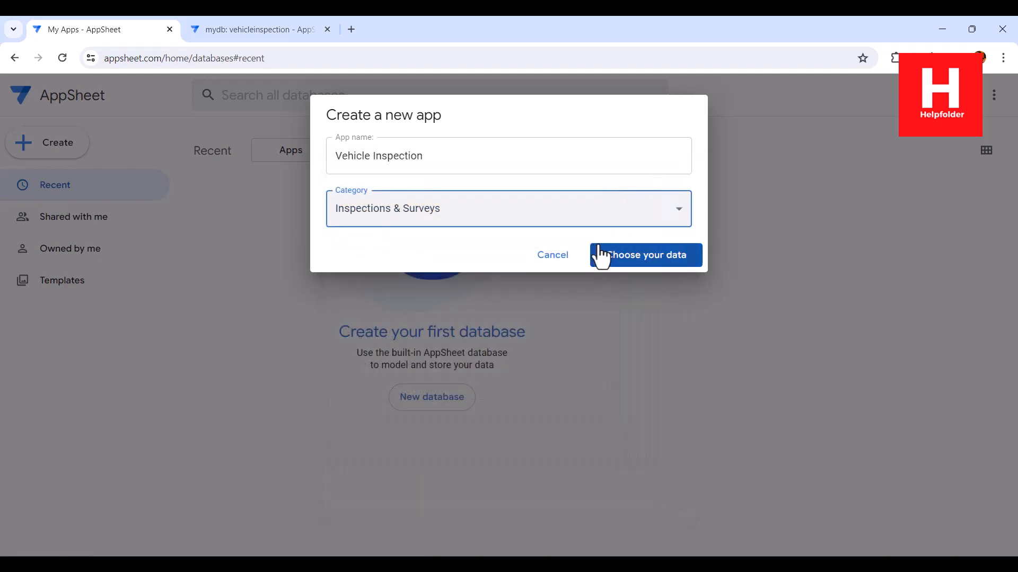
Step: Create the app from the vehicleinspection table of the AppSheet database mydb and dismiss the app-ready dialog
left_click(601, 256)
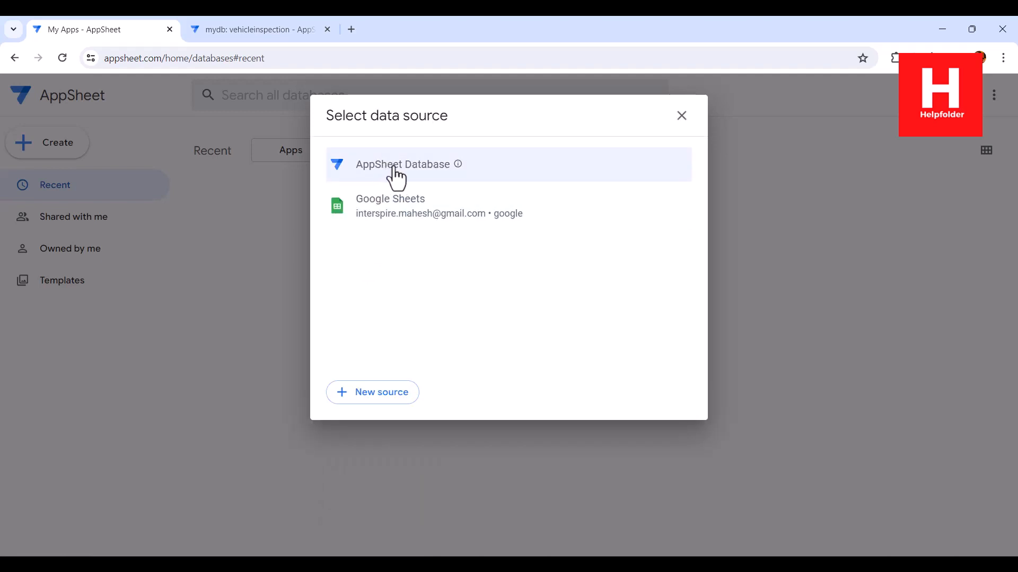
left_click(395, 167)
left_click(409, 178)
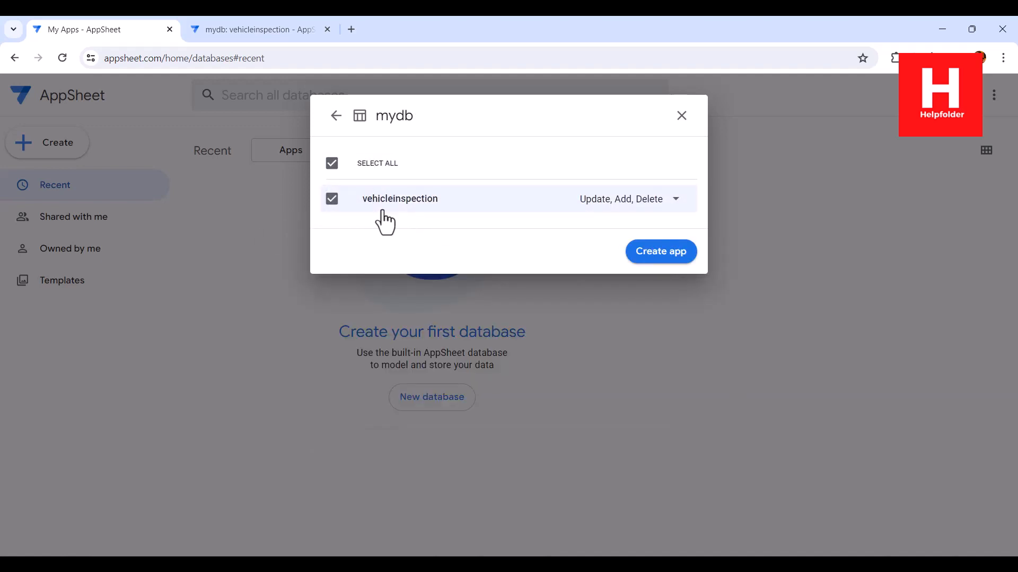
left_click(668, 251)
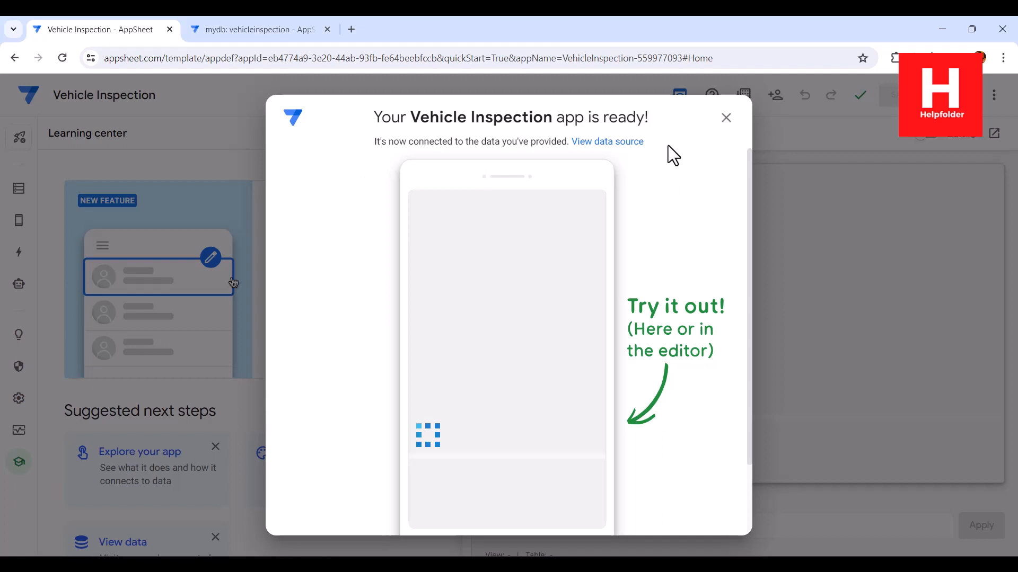
left_click(726, 118)
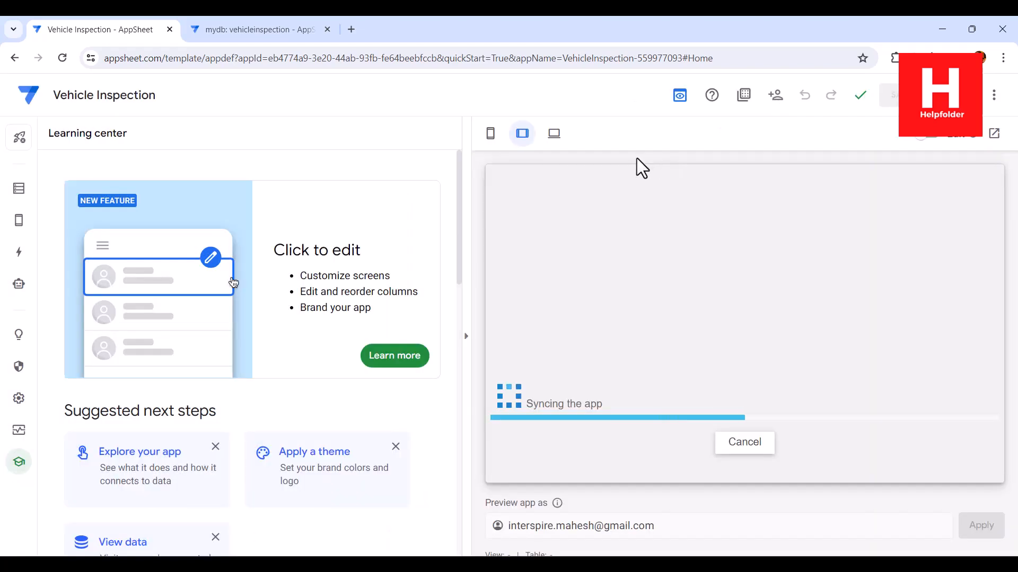
Step: Set the vehicleinspection view's type to table and rename the view Vehicle Inspection
left_click(19, 221)
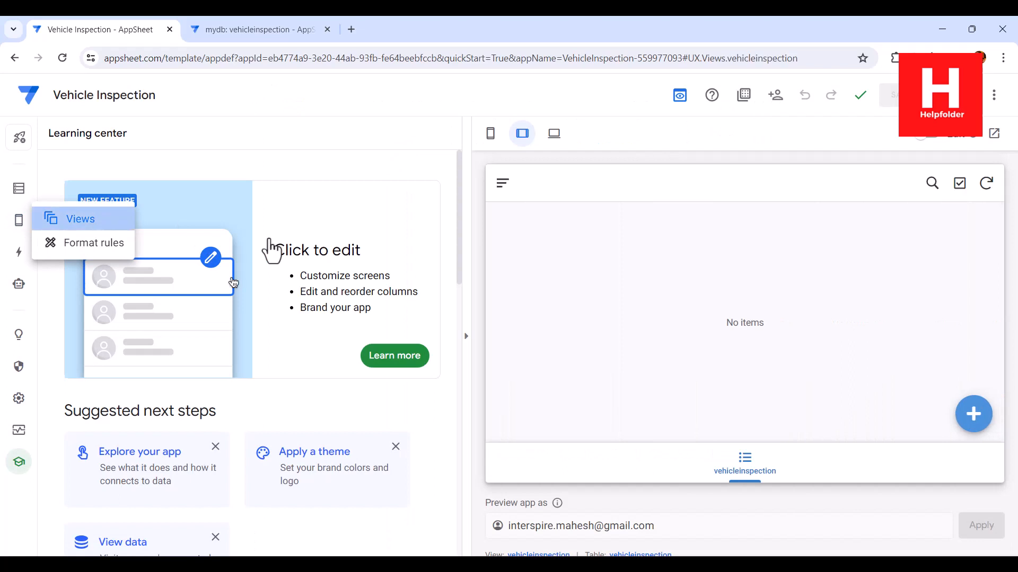
left_click(379, 398)
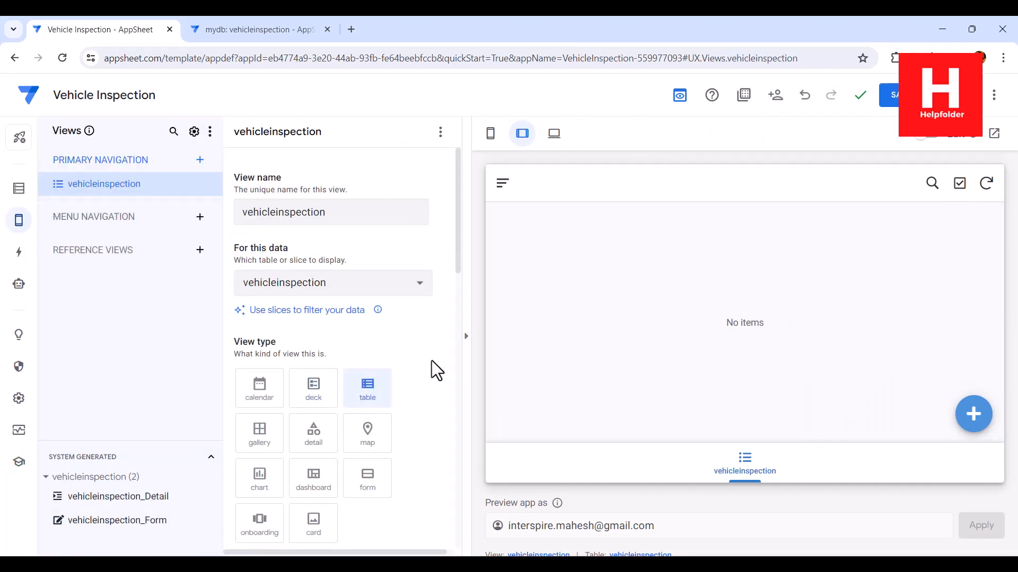
left_click(313, 213)
double_click(312, 213)
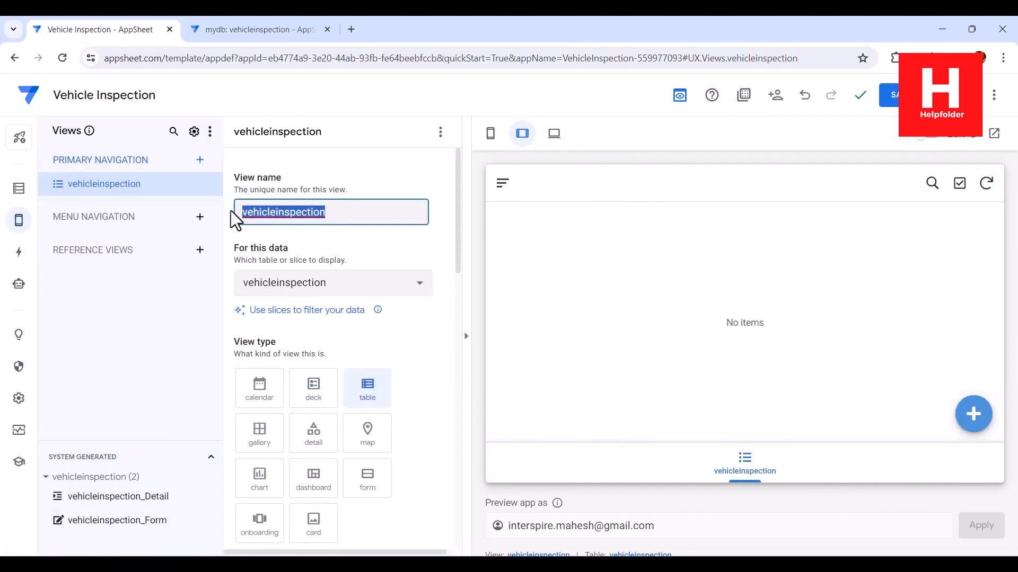
type("Vehicle ")
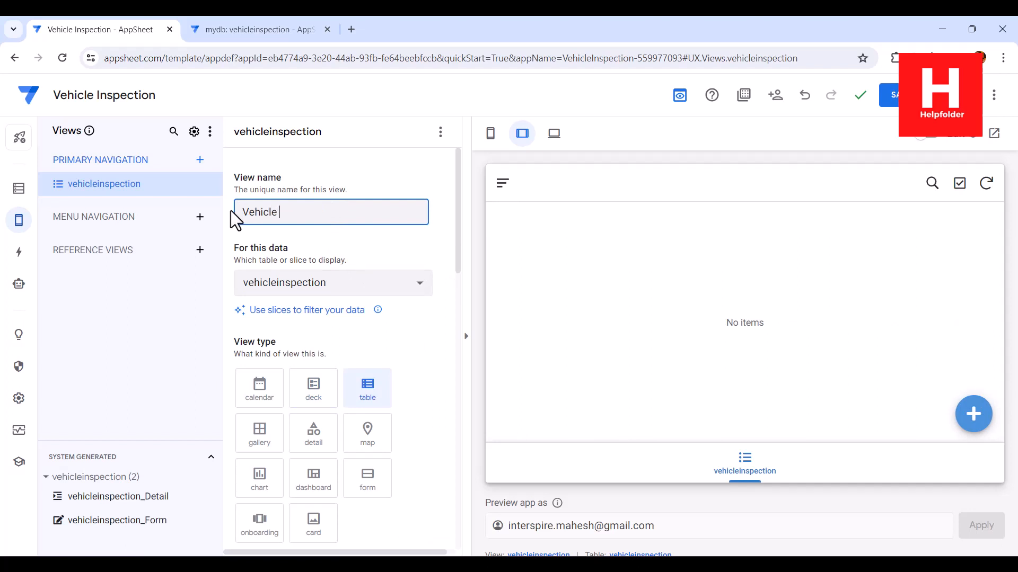
type("Inspection")
scroll(352, 424, "down", 8)
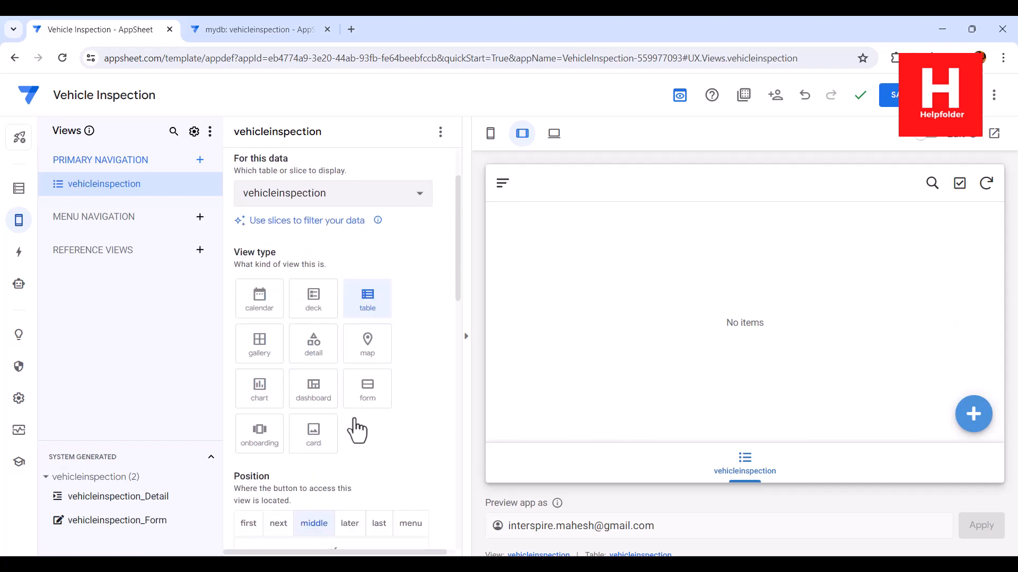
left_click(383, 462)
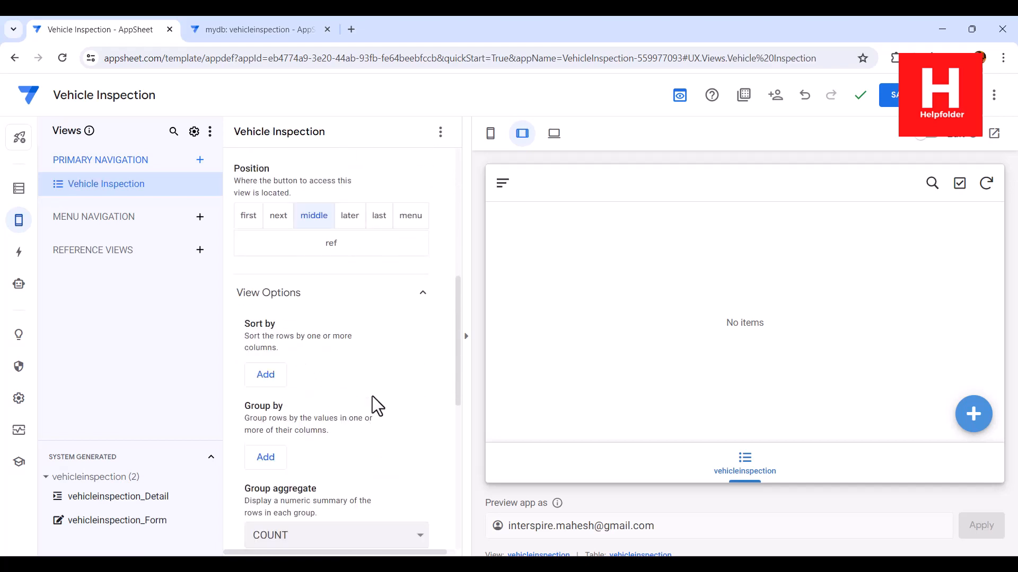
Step: Save the app and open its desktop preview in a separate browser tab
scroll(402, 394, "down", 4)
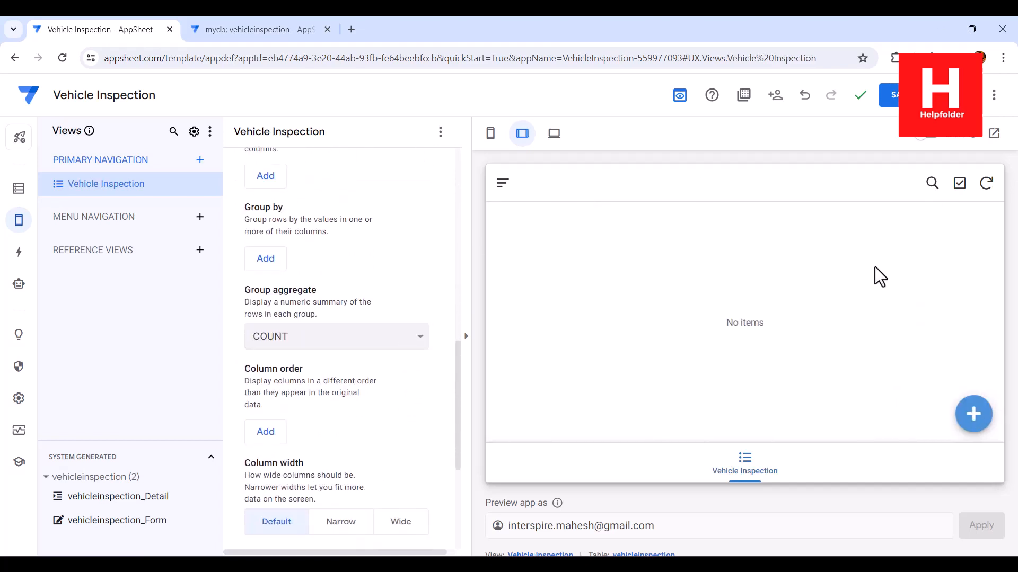
left_click(894, 98)
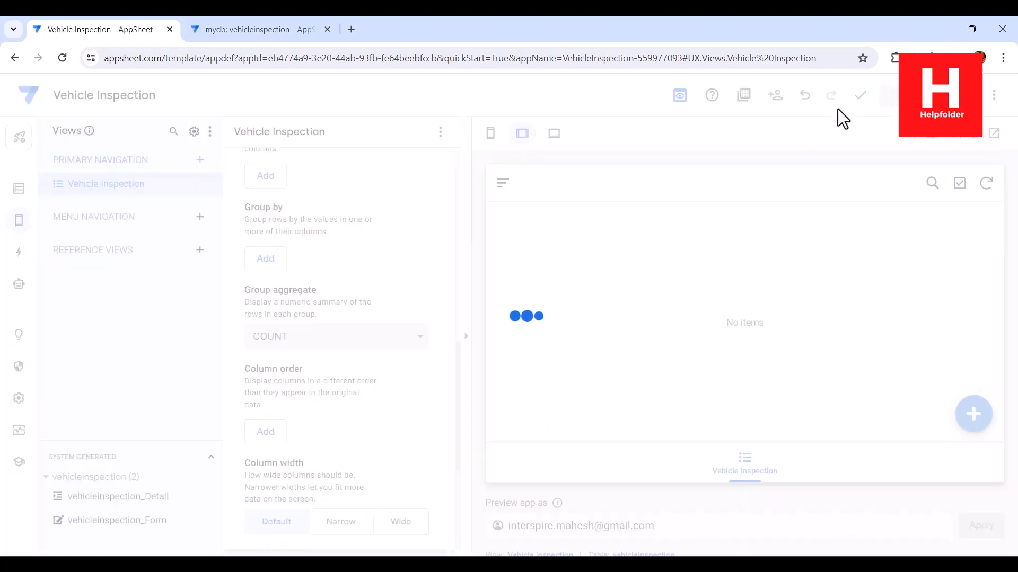
left_click(554, 135)
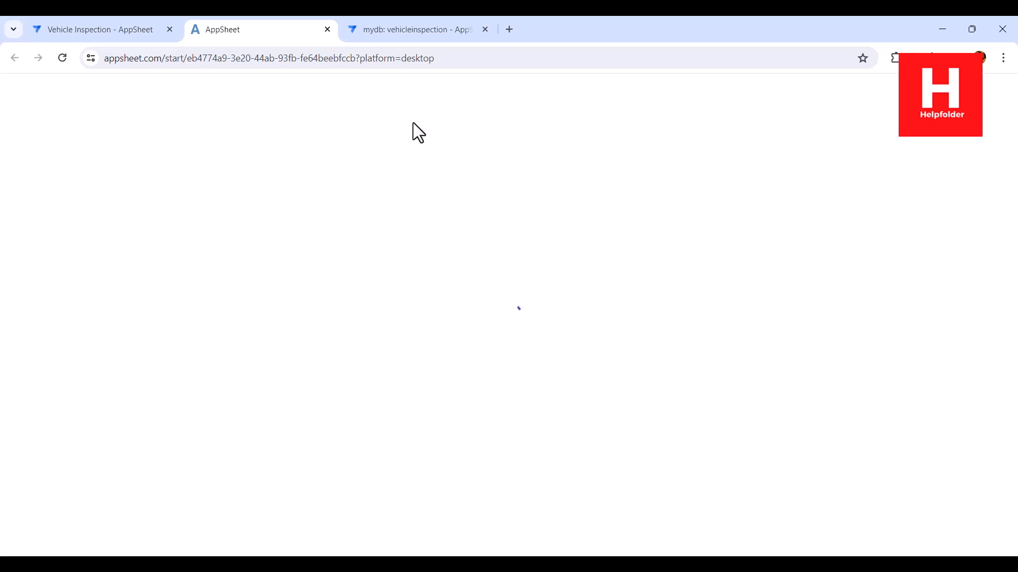
Step: Start a new vehicle inspection record with one of the listed drivers and the truck number 1386
left_click(934, 155)
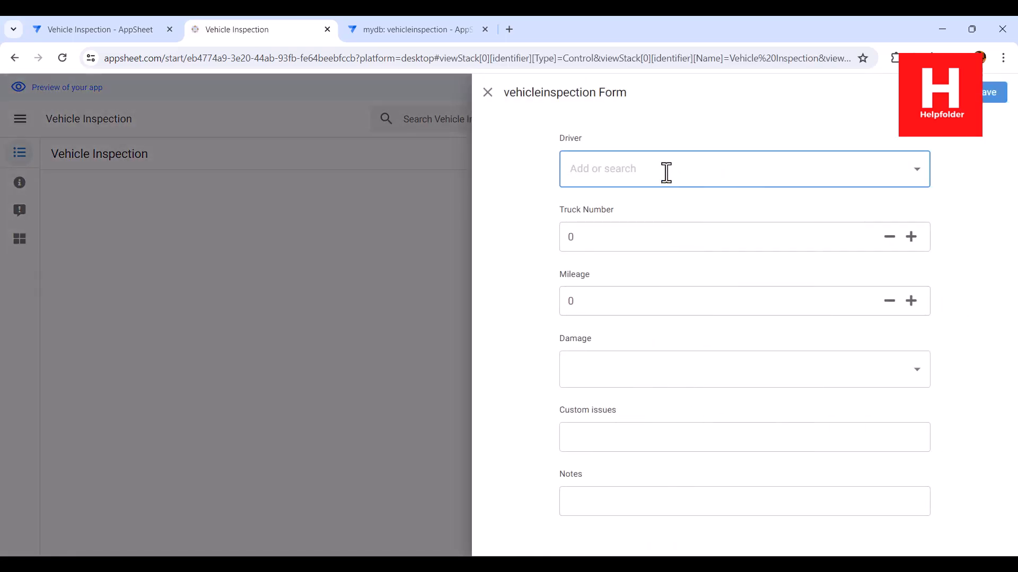
left_click(918, 175)
left_click(610, 211)
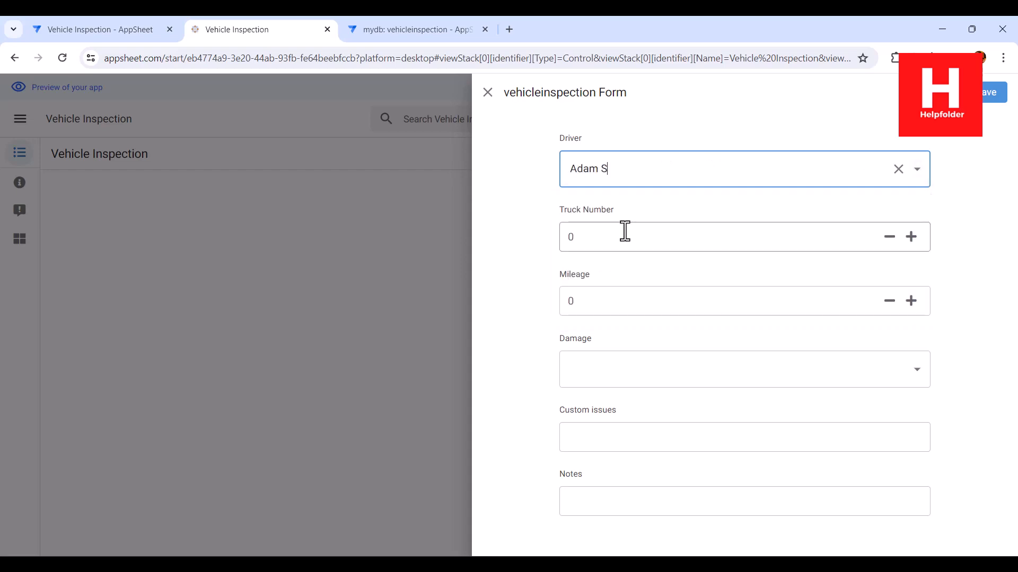
left_click(676, 239)
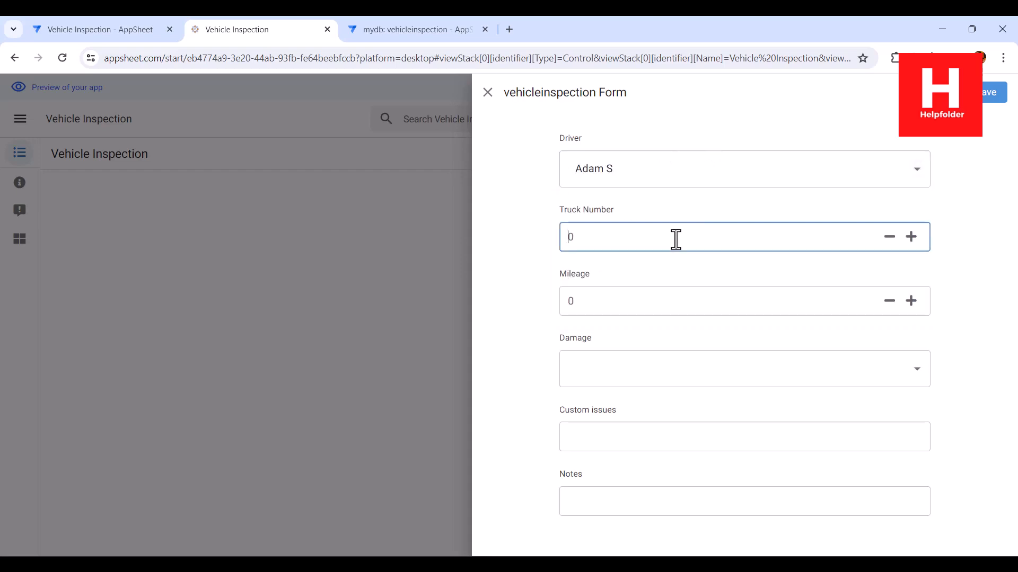
type("1386")
Step: Complete the record with mileage 35, damage Not damaged and custom issues "cleaning issues", and save it
left_click(743, 311)
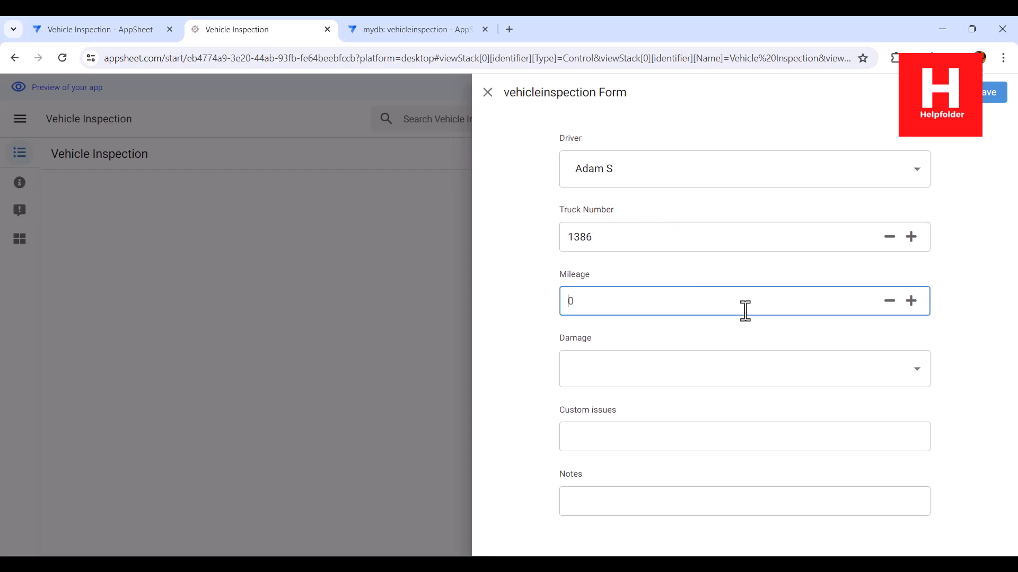
type("35")
left_click(637, 371)
left_click(626, 453)
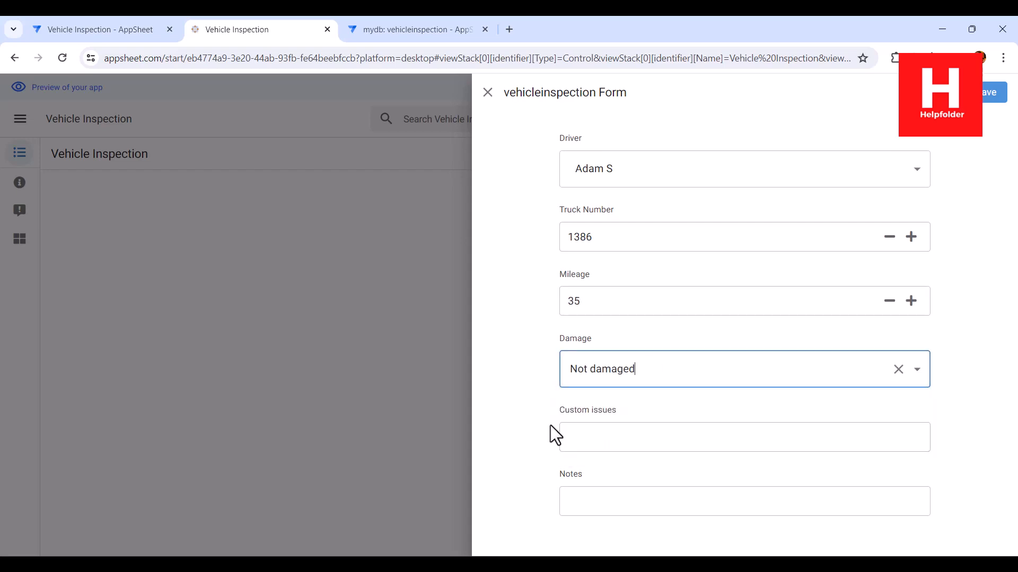
left_click(614, 435)
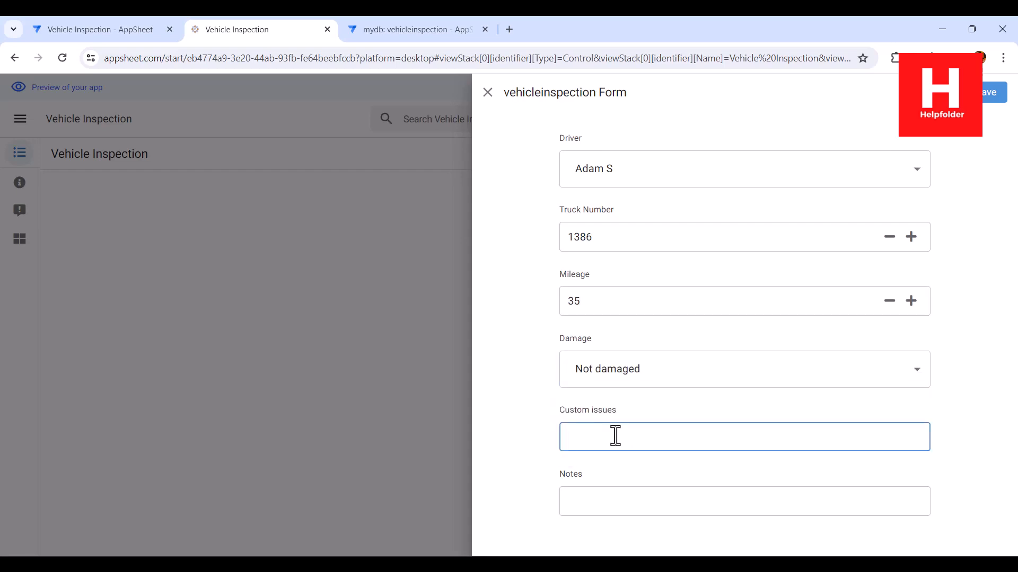
type("cleaning issues")
left_click(993, 94)
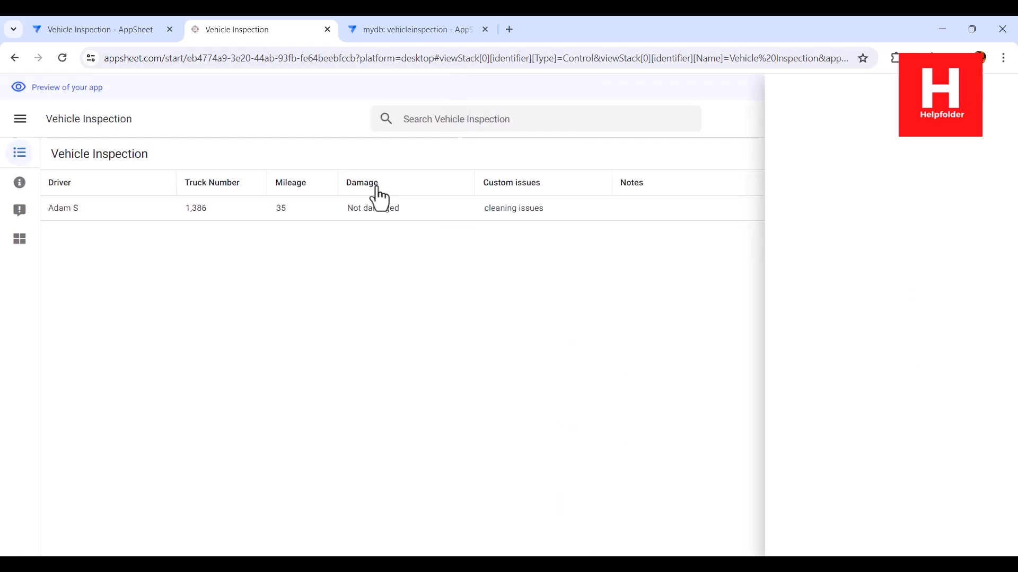